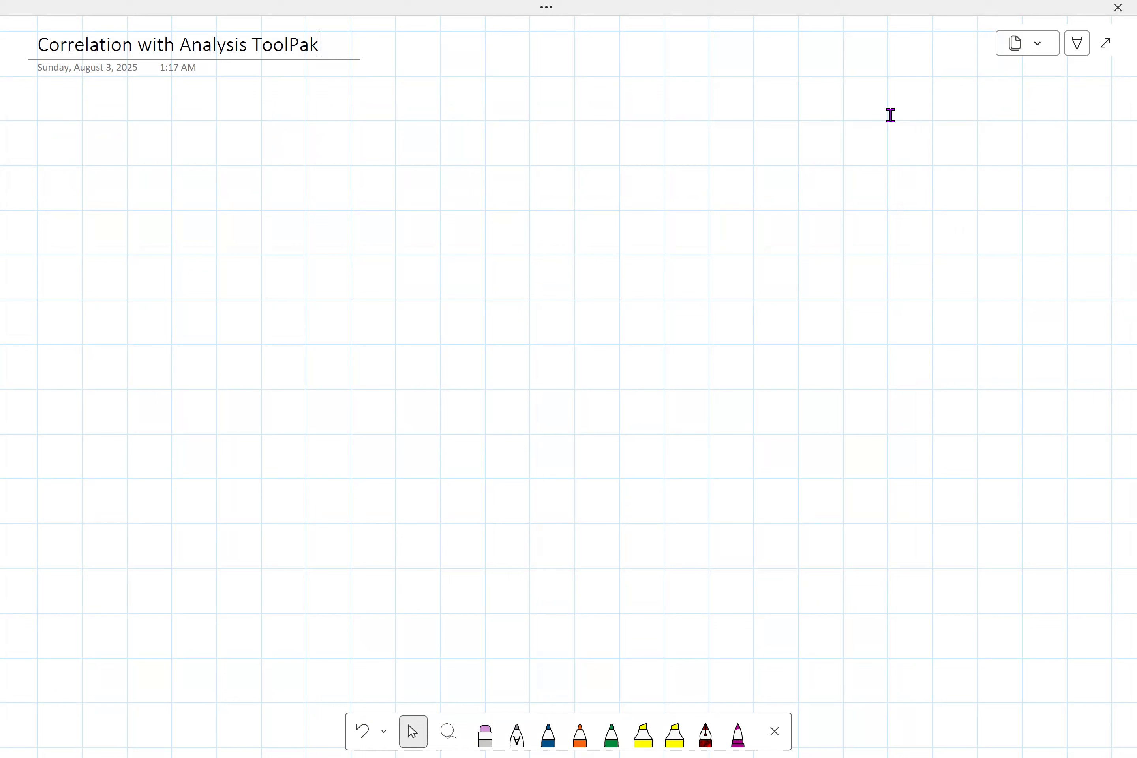
- Handwrite '– A statistical technique' in blue ink below the page title
click(548, 732)
click(210, 180)
drag(135, 220, 200, 225)
drag(253, 177, 280, 292)
mouse_move(265, 242)
mouse_down()
mouse_move(244, 230)
mouse_move(277, 221)
mouse_up()
mouse_move(391, 195)
mouse_down()
mouse_move(360, 255)
mouse_move(513, 196)
mouse_move(546, 242)
mouse_move(650, 138)
mouse_move(631, 244)
mouse_move(662, 229)
mouse_up()
drag(660, 186, 681, 181)
mouse_move(702, 177)
mouse_down()
mouse_move(751, 215)
mouse_move(809, 235)
mouse_up()
drag(873, 135, 900, 184)
mouse_move(861, 180)
mouse_down()
mouse_move(895, 172)
mouse_move(905, 223)
mouse_up()
mouse_move(942, 198)
mouse_down()
mouse_move(983, 115)
mouse_move(961, 230)
mouse_up()
drag(966, 196, 1015, 229)
mouse_move(1011, 215)
mouse_down()
mouse_move(1031, 230)
mouse_move(1035, 286)
mouse_move(1074, 220)
mouse_move(1107, 227)
mouse_up()
scroll(890, 115, down, 3)
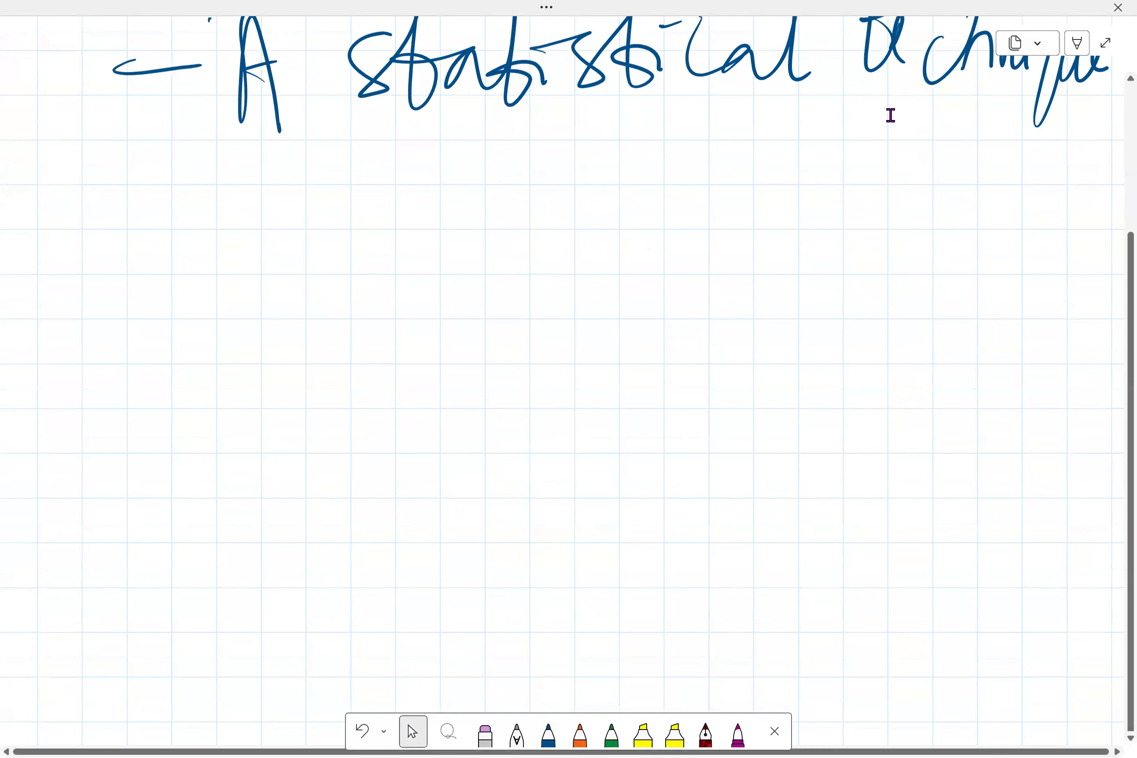
scroll(890, 115, up, 3)
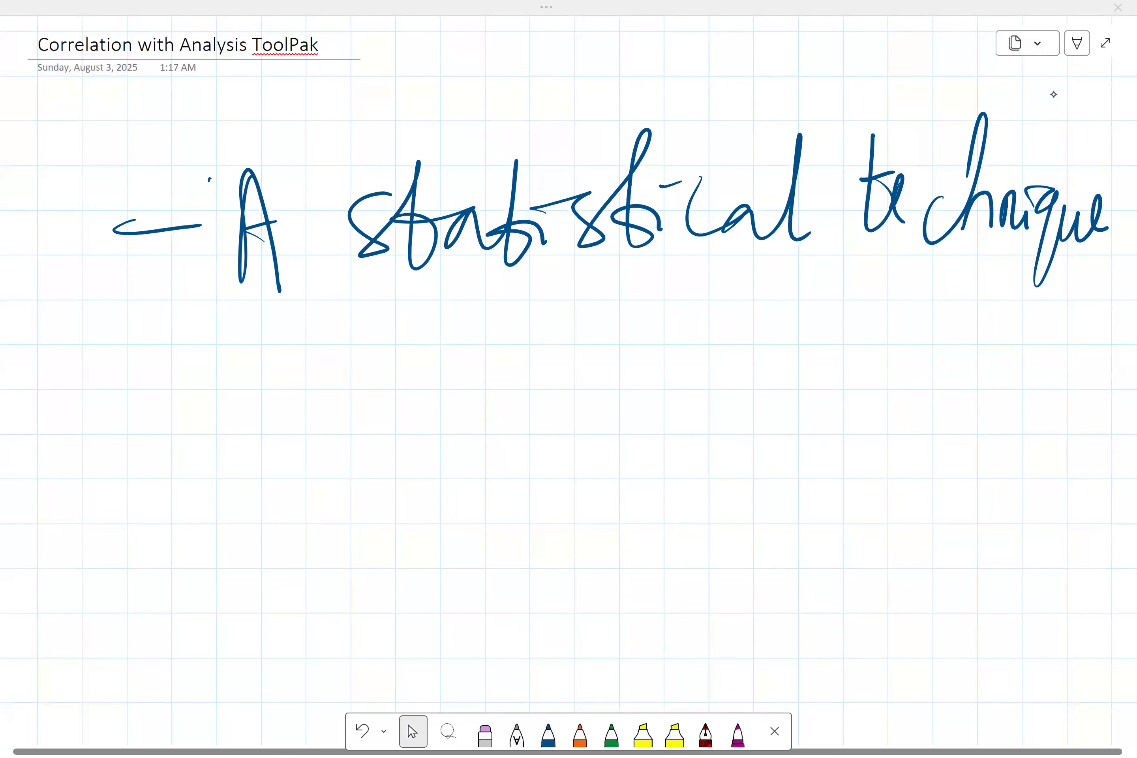
- Handwrite a second blue bullet, '– Used to measure and describe the', beneath the first line
drag(100, 432, 178, 430)
drag(227, 377, 234, 431)
mouse_move(241, 482)
mouse_down()
mouse_move(307, 430)
mouse_move(298, 451)
mouse_up()
mouse_move(329, 403)
mouse_down()
mouse_move(322, 434)
mouse_move(401, 425)
mouse_up()
mouse_move(481, 344)
mouse_down()
mouse_move(495, 407)
mouse_move(485, 414)
mouse_up()
mouse_move(557, 452)
mouse_down()
mouse_move(573, 399)
mouse_move(631, 454)
mouse_up()
mouse_move(652, 433)
mouse_down()
mouse_move(654, 443)
mouse_move(798, 422)
mouse_move(861, 386)
mouse_move(900, 424)
mouse_up()
drag(913, 373, 951, 419)
mouse_move(204, 553)
mouse_down()
mouse_move(233, 617)
mouse_move(294, 621)
mouse_up()
drag(313, 577, 321, 626)
mouse_move(435, 588)
mouse_down()
mouse_move(453, 587)
mouse_move(442, 634)
mouse_move(504, 552)
mouse_move(582, 619)
mouse_move(624, 626)
mouse_up()
mouse_move(608, 543)
mouse_down()
mouse_move(621, 545)
mouse_move(641, 621)
mouse_move(743, 598)
mouse_up()
mouse_move(854, 504)
mouse_down()
mouse_move(842, 602)
mouse_move(973, 594)
mouse_up()
drag(848, 551, 908, 541)
scroll(1053, 94, down, 3)
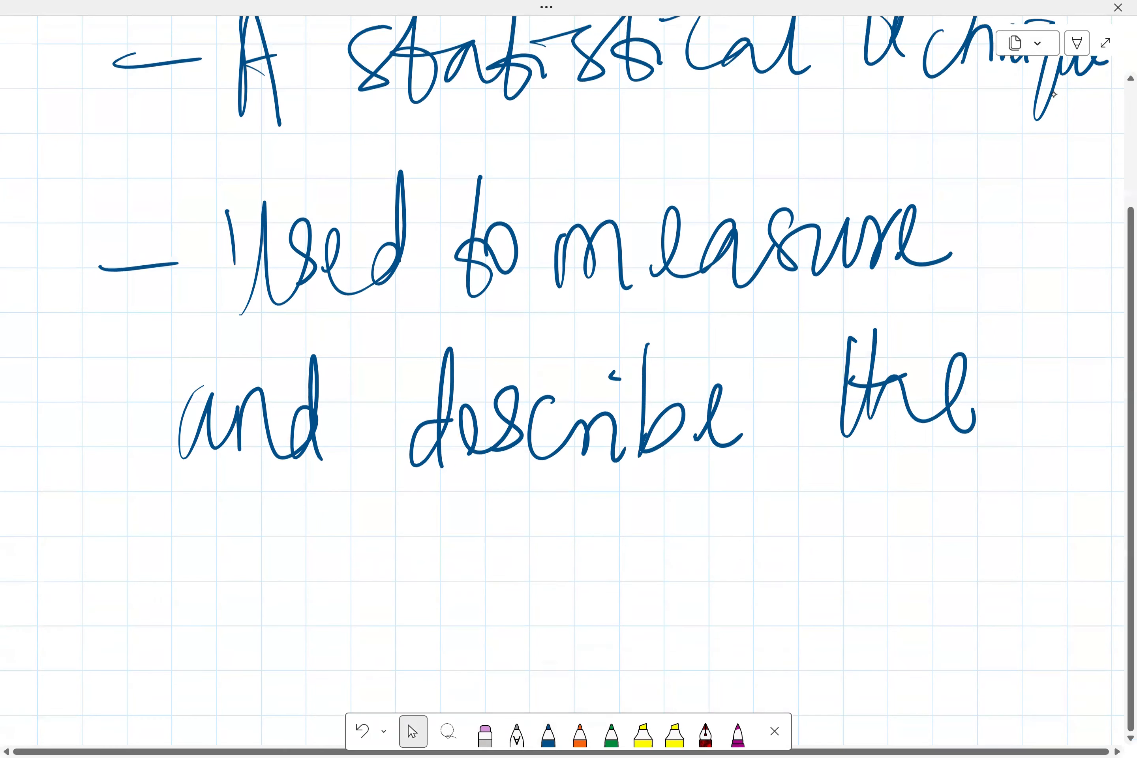
- Continue the bullet with 'strength and direction' on the next line
drag(191, 577, 157, 666)
mouse_move(221, 539)
mouse_down()
mouse_move(233, 628)
mouse_move(247, 592)
mouse_up()
mouse_move(289, 574)
mouse_down()
mouse_move(272, 616)
mouse_move(362, 614)
mouse_move(400, 677)
mouse_move(449, 635)
mouse_up()
mouse_move(485, 527)
mouse_down()
mouse_move(471, 609)
mouse_move(533, 578)
mouse_up()
drag(448, 592, 471, 587)
mouse_move(620, 563)
mouse_down()
mouse_move(614, 599)
mouse_move(748, 577)
mouse_move(757, 630)
mouse_up()
mouse_move(854, 557)
mouse_down()
mouse_move(832, 606)
mouse_move(839, 577)
mouse_up()
drag(837, 582, 871, 626)
drag(861, 543, 942, 609)
drag(1010, 553, 998, 624)
mouse_move(969, 577)
mouse_down()
mouse_move(1021, 557)
mouse_move(1021, 607)
mouse_up()
mouse_move(1067, 543)
mouse_down()
mouse_move(1033, 602)
mouse_move(1082, 576)
mouse_up()
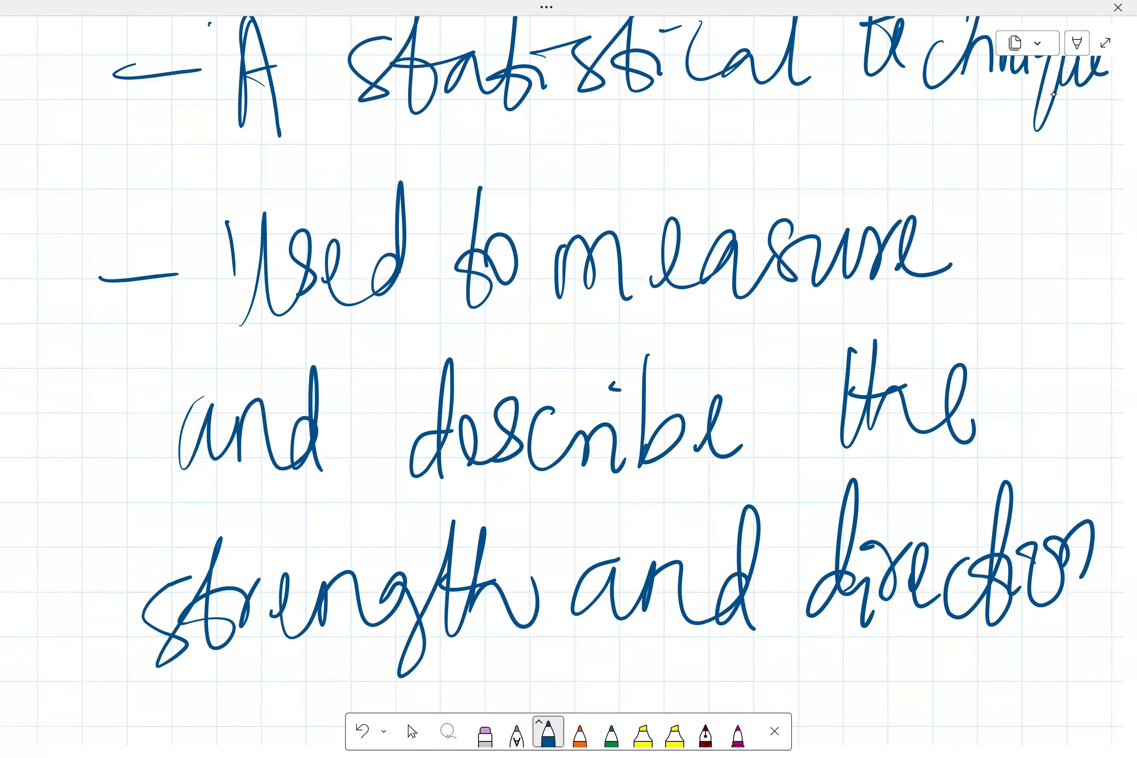
scroll(568, 372, down, 2)
- Add 'of a relationship' on the following line of the bullet
drag(203, 645, 186, 684)
drag(235, 626, 230, 744)
mouse_move(332, 641)
mouse_down()
mouse_move(298, 680)
mouse_move(342, 677)
mouse_up()
drag(401, 618, 428, 621)
mouse_move(442, 658)
mouse_down()
mouse_move(485, 677)
mouse_move(543, 675)
mouse_up()
drag(578, 570, 585, 668)
mouse_move(553, 614)
mouse_down()
mouse_move(595, 606)
mouse_move(598, 667)
mouse_up()
mouse_move(624, 670)
mouse_down()
mouse_move(671, 611)
mouse_move(714, 650)
mouse_up()
drag(732, 563, 746, 600)
drag(725, 602, 753, 665)
drag(783, 551, 768, 675)
mouse_move(770, 646)
mouse_down()
mouse_move(792, 675)
mouse_move(846, 631)
mouse_up()
drag(822, 612, 878, 692)
drag(858, 636, 884, 633)
scroll(569, 382, down, 2)
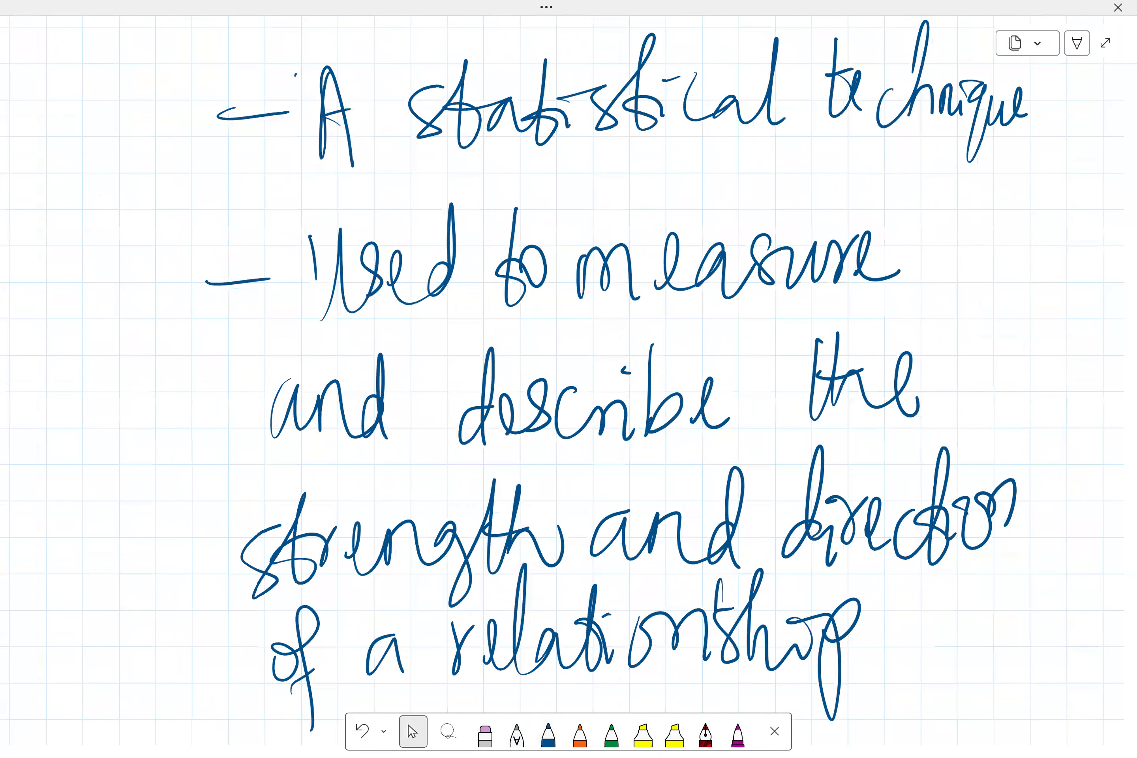
scroll(221, 747, down, 4)
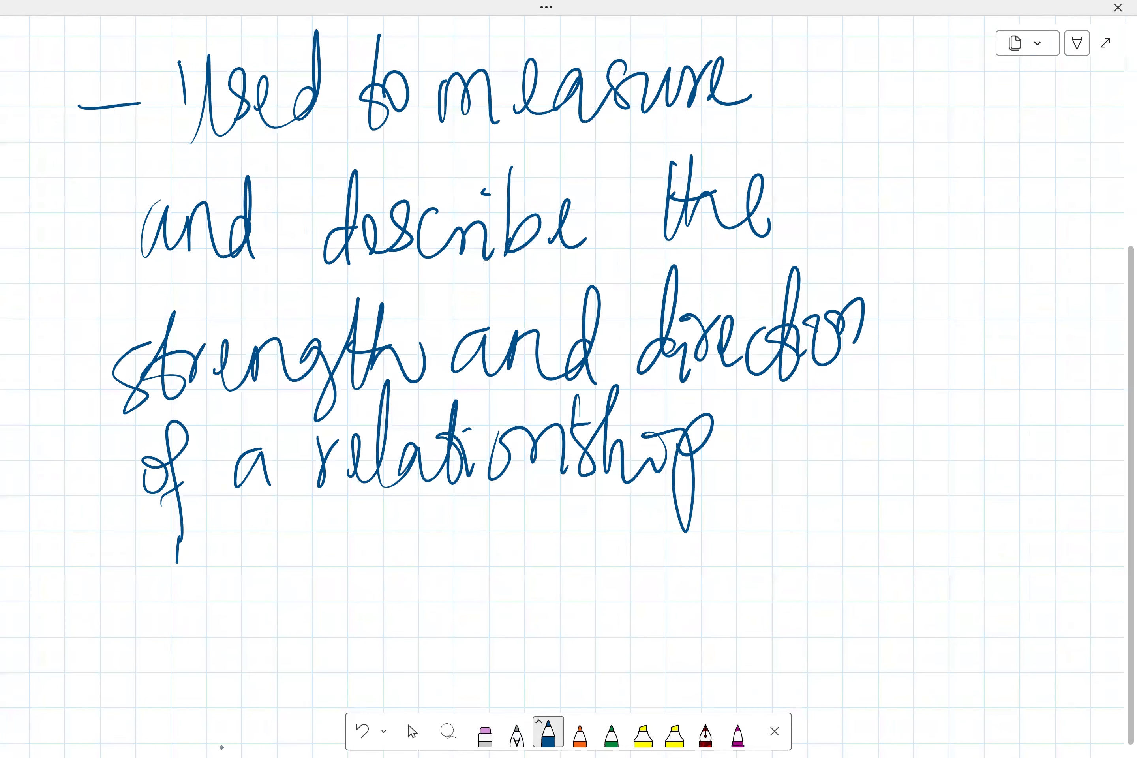
- Finish the bullet with 'between two or more variables.'
mouse_move(178, 538)
mouse_down()
mouse_move(343, 563)
mouse_move(449, 623)
mouse_up()
mouse_move(509, 522)
mouse_down()
mouse_move(502, 611)
mouse_move(589, 577)
mouse_move(607, 587)
mouse_up()
drag(675, 552, 733, 525)
mouse_move(779, 586)
mouse_down()
mouse_move(834, 575)
mouse_move(894, 526)
mouse_up()
mouse_move(903, 572)
mouse_down()
mouse_move(981, 567)
mouse_move(991, 555)
mouse_up()
mouse_move(228, 690)
mouse_down()
mouse_move(243, 697)
mouse_move(270, 676)
mouse_up()
mouse_move(302, 685)
mouse_down()
mouse_move(289, 712)
mouse_move(308, 714)
mouse_up()
mouse_move(306, 695)
mouse_down()
mouse_move(333, 683)
mouse_move(358, 712)
mouse_up()
mouse_move(345, 666)
mouse_down()
mouse_move(431, 700)
mouse_move(455, 614)
mouse_move(458, 685)
mouse_up()
mouse_move(458, 685)
mouse_down()
mouse_move(528, 641)
mouse_move(514, 684)
mouse_up()
click(565, 656)
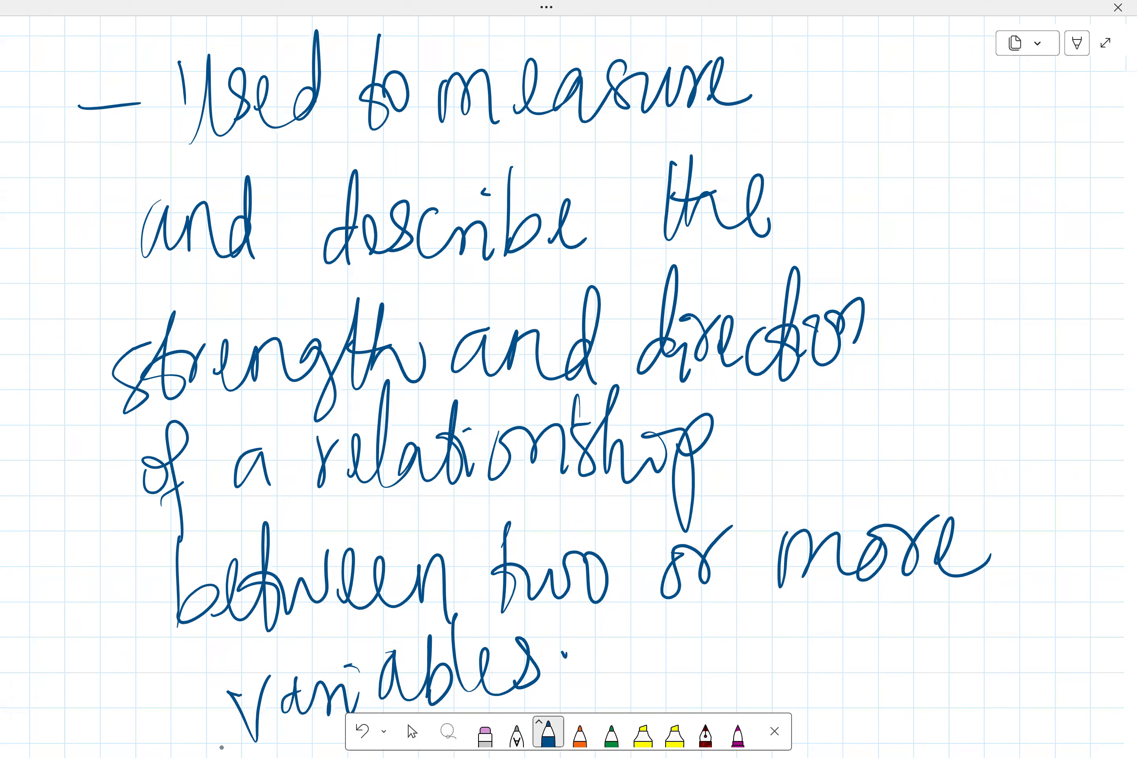
scroll(568, 387, down, 13)
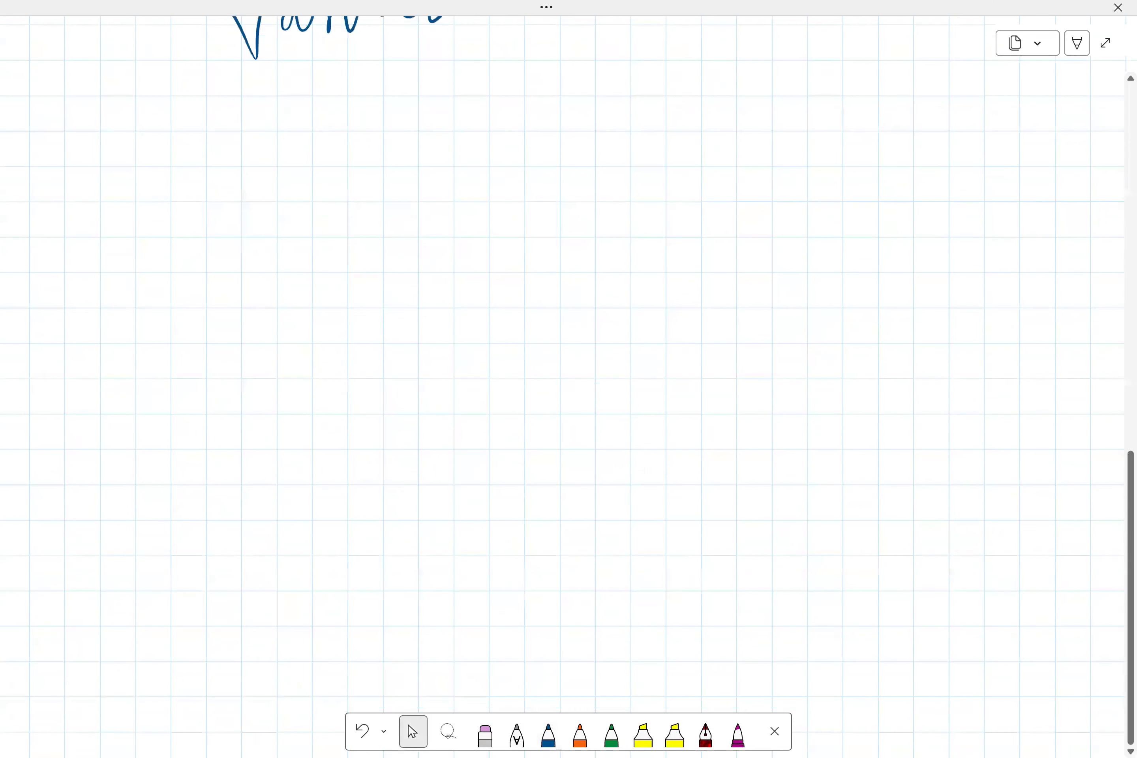
- Switch to magenta ink and write the bullet '– Pearson Correlation Coefficients'
click(738, 732)
drag(126, 284, 225, 280)
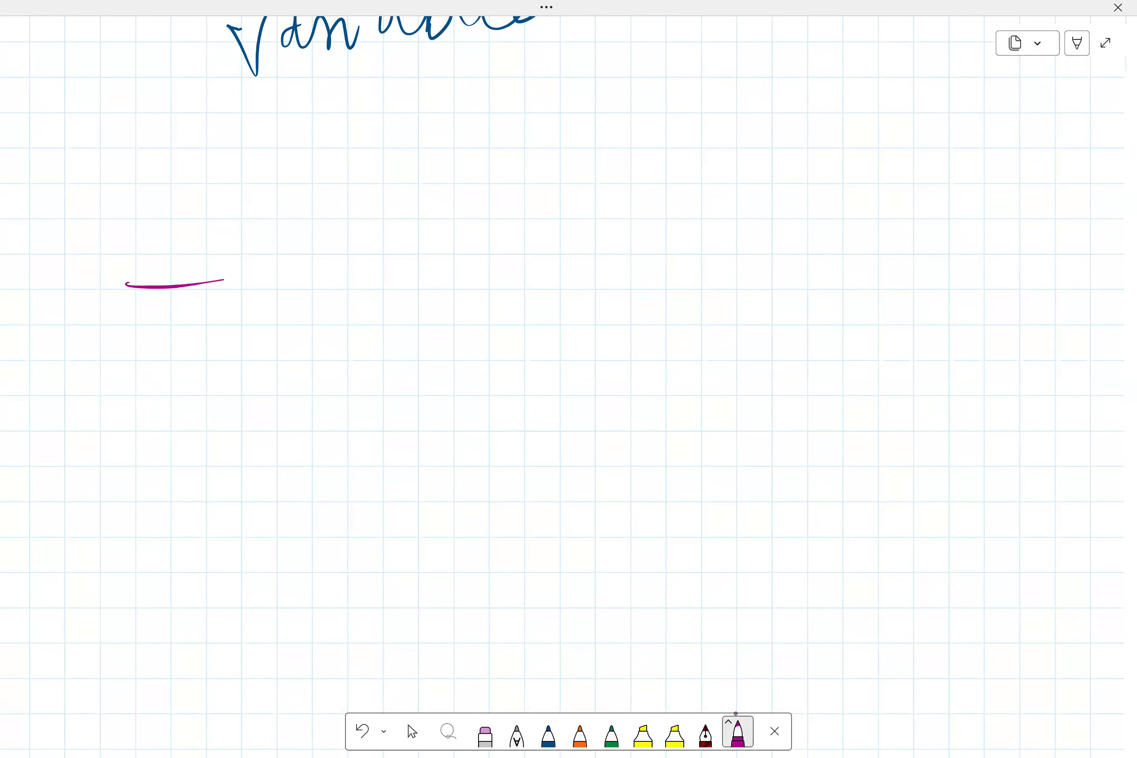
scroll(568, 386, down, 2)
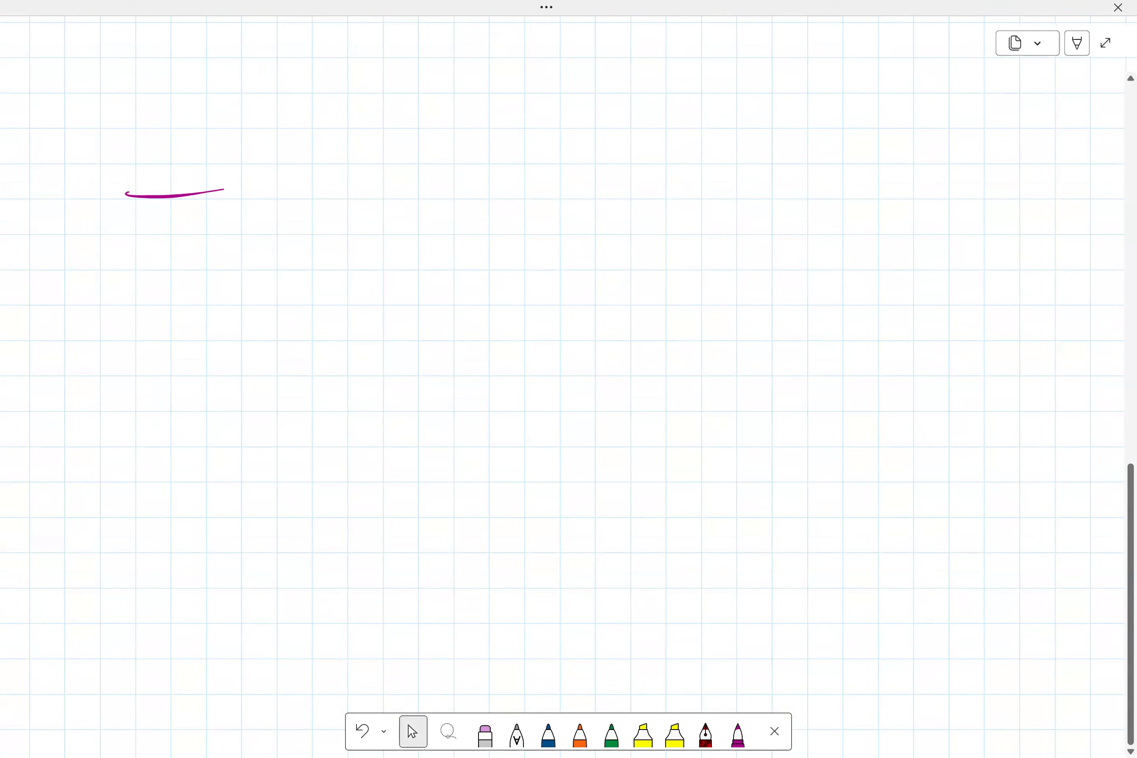
mouse_move(332, 171)
mouse_down()
mouse_move(385, 142)
mouse_move(315, 205)
mouse_up()
mouse_move(367, 223)
mouse_down()
mouse_move(437, 226)
mouse_move(484, 211)
mouse_move(532, 231)
mouse_move(613, 206)
mouse_move(646, 269)
mouse_up()
mouse_move(757, 161)
mouse_down()
mouse_move(737, 252)
mouse_move(833, 192)
mouse_up()
mouse_move(840, 238)
mouse_down()
mouse_move(903, 243)
mouse_move(980, 156)
mouse_move(988, 227)
mouse_move(1037, 200)
mouse_move(1057, 220)
mouse_up()
drag(341, 342, 346, 387)
mouse_move(392, 424)
mouse_down()
mouse_move(455, 416)
mouse_move(460, 522)
mouse_up()
mouse_move(495, 376)
mouse_down()
mouse_move(458, 412)
mouse_move(551, 361)
mouse_move(612, 359)
mouse_move(659, 415)
mouse_move(711, 294)
mouse_up()
drag(686, 344, 738, 412)
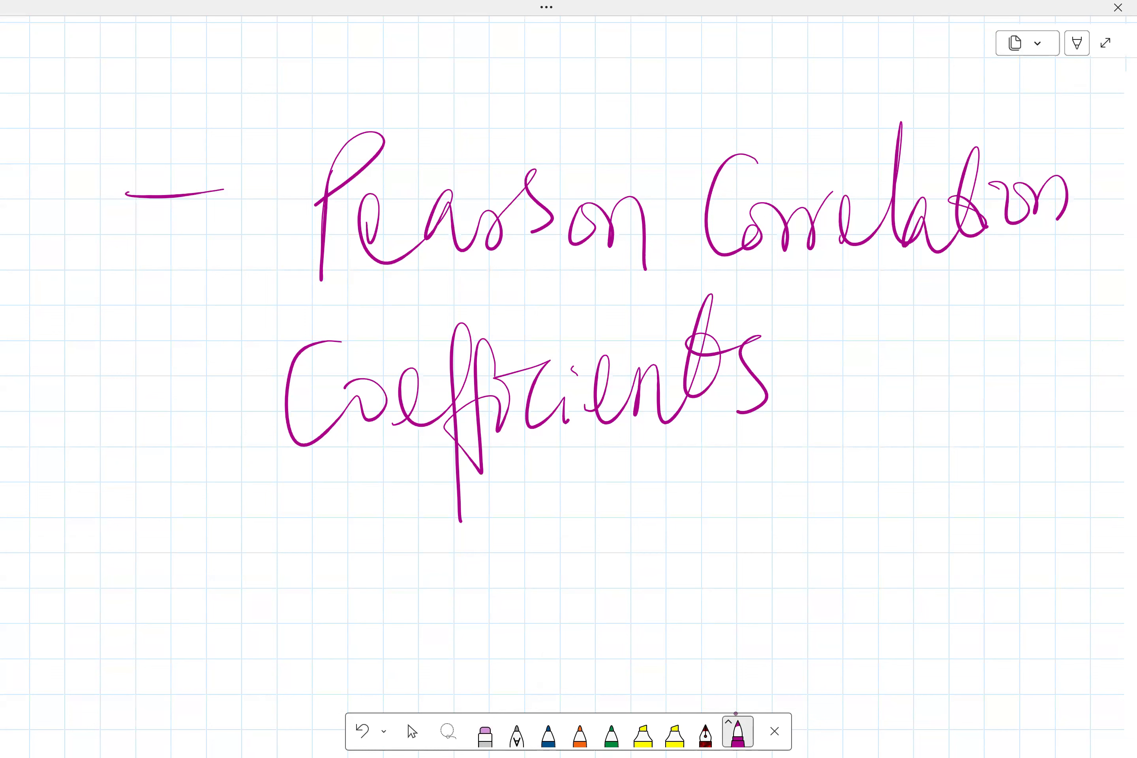
scroll(562, 387, down, 2)
- Draw a scale from −1 to +1 with a double-headed arrow between them
drag(155, 570, 229, 554)
drag(284, 500, 283, 604)
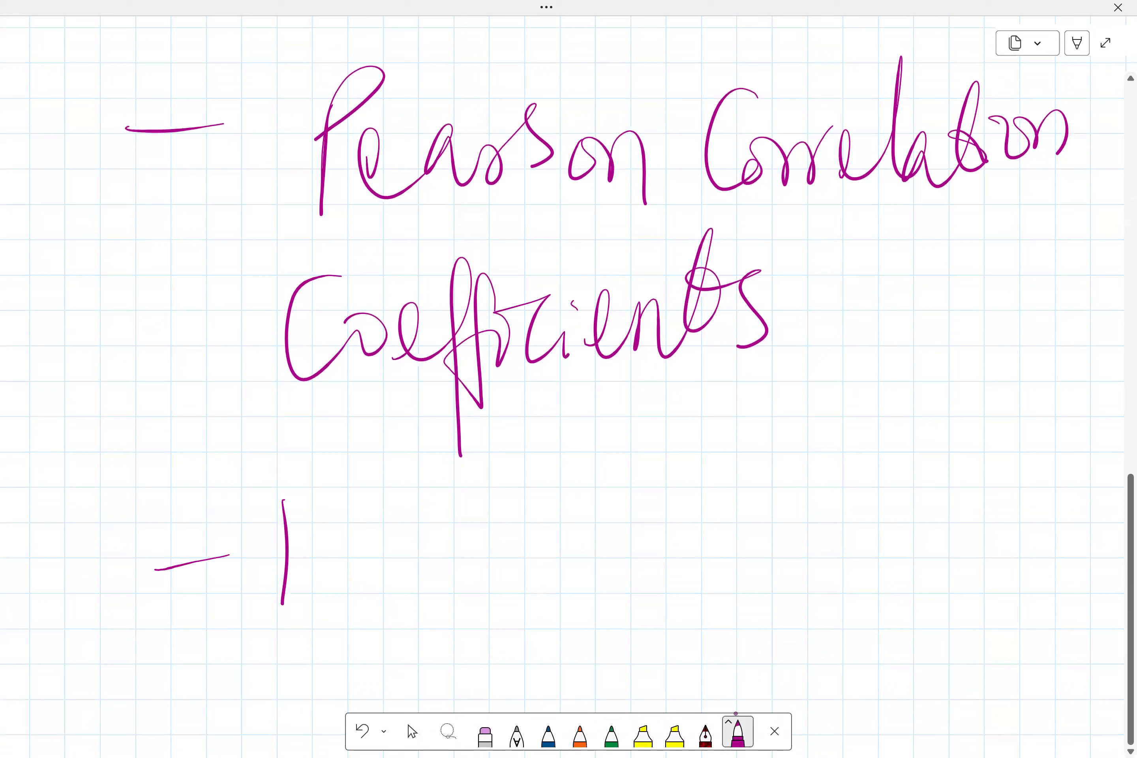
drag(458, 567, 795, 547)
drag(698, 512, 757, 582)
drag(460, 526, 415, 557)
drag(386, 574, 540, 617)
drag(963, 498, 958, 596)
drag(920, 548, 1045, 517)
drag(1061, 489, 1058, 590)
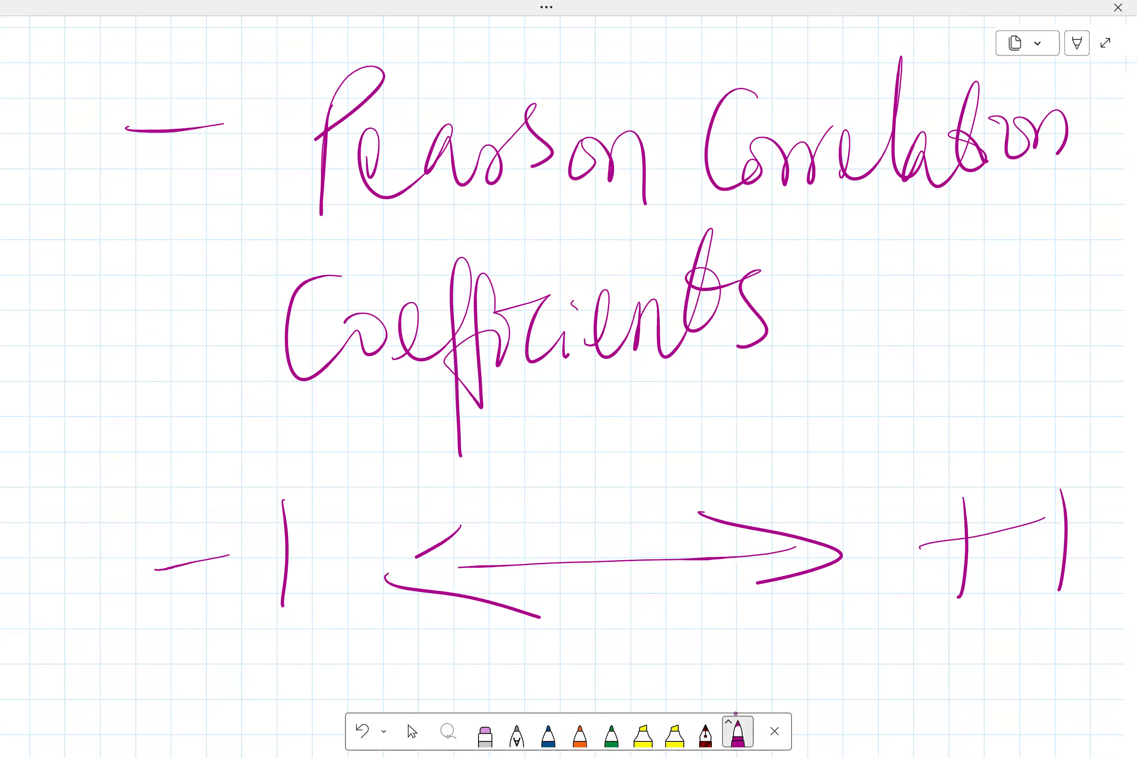
scroll(569, 386, down, 3)
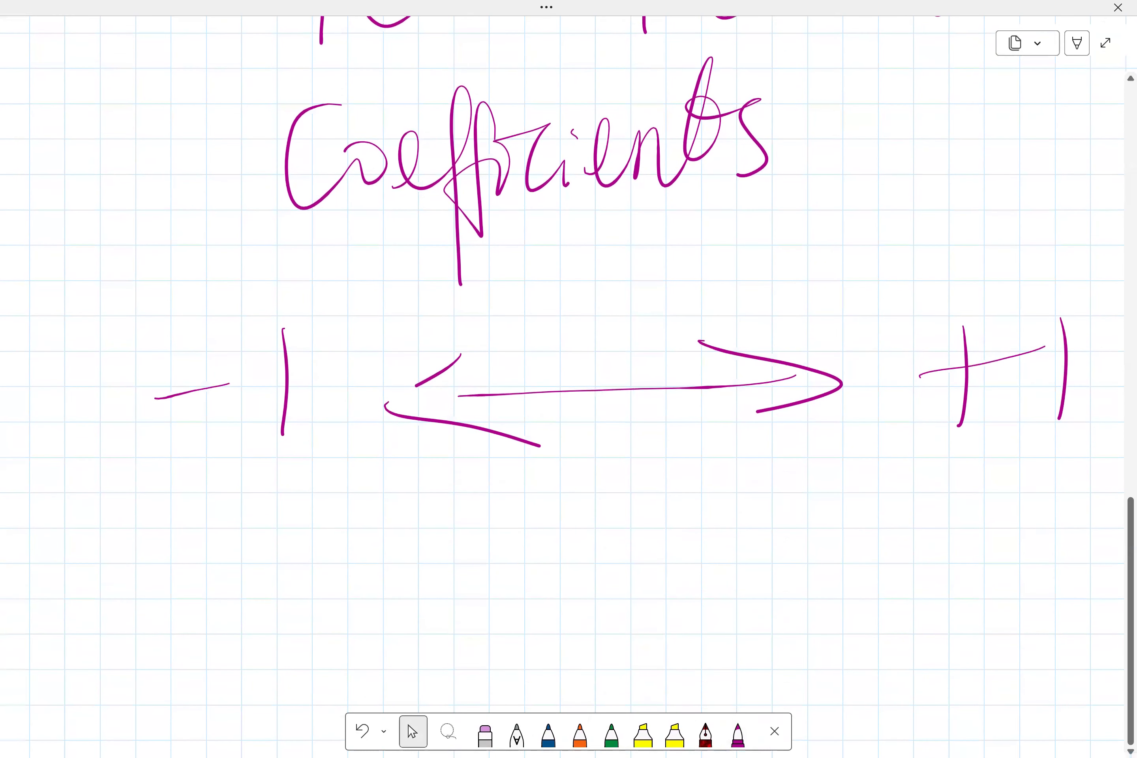
- Draw a brace under −1 and write 'Strong' beneath it
click(738, 732)
mouse_move(160, 521)
mouse_down()
mouse_move(282, 567)
mouse_move(425, 484)
mouse_up()
mouse_move(169, 608)
mouse_down()
mouse_move(128, 617)
mouse_move(206, 660)
mouse_move(295, 624)
mouse_move(299, 671)
mouse_up()
drag(351, 587, 380, 566)
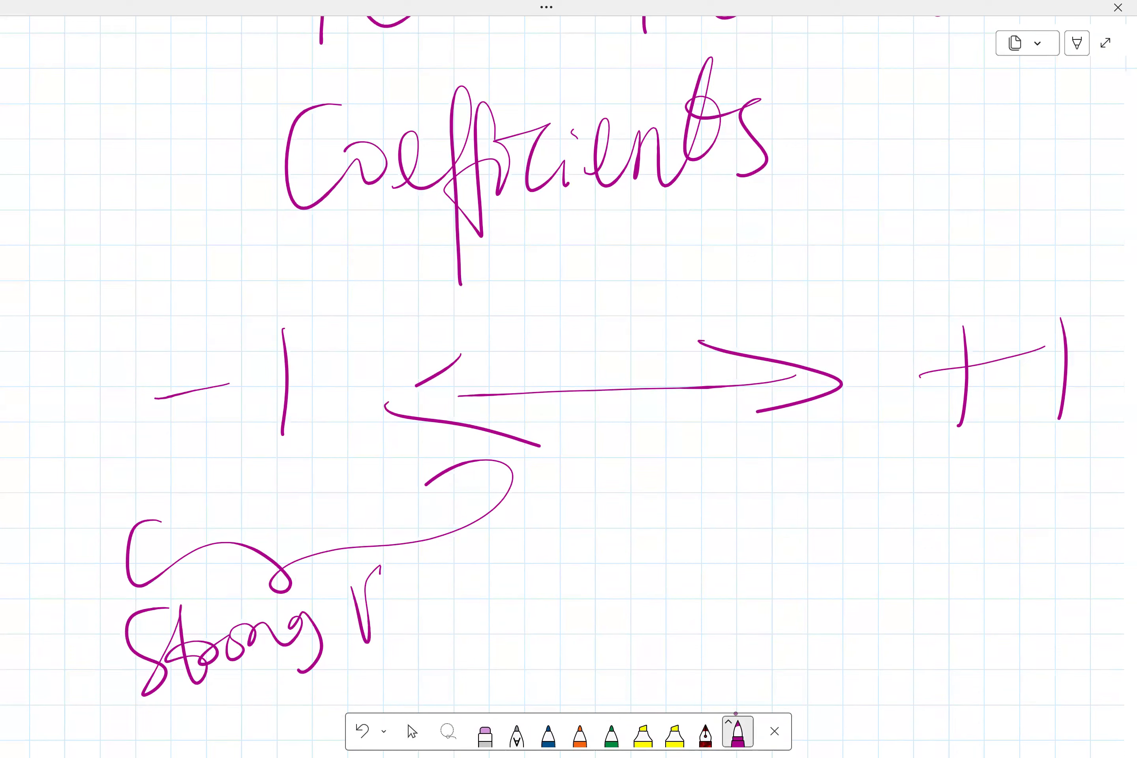
- Try writing the next word and undo the last three pen strokes
drag(355, 590, 362, 658)
mouse_move(360, 636)
mouse_down()
mouse_move(394, 582)
mouse_move(393, 607)
mouse_up()
drag(403, 612, 443, 586)
key(ctrl+z)
key(ctrl+z)
key(ctrl+z)
key(ctrl+z)
key(ctrl+z)
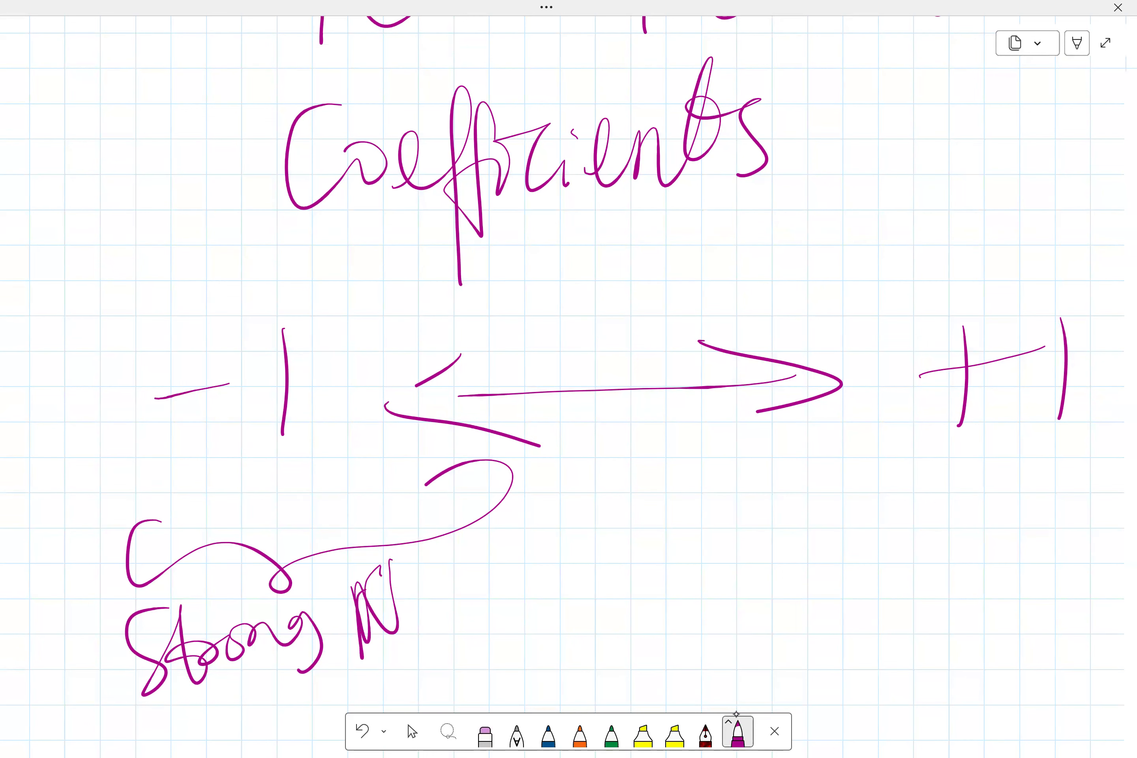
- Complete the −1 label as 'Strong Negative Correlation'
scroll(569, 387, down, 2)
mouse_move(368, 540)
mouse_down()
mouse_move(405, 546)
mouse_move(404, 499)
mouse_up()
mouse_move(417, 557)
mouse_down()
mouse_move(455, 517)
mouse_move(470, 541)
mouse_move(495, 547)
mouse_up()
mouse_move(498, 539)
mouse_down()
mouse_move(509, 533)
mouse_move(523, 554)
mouse_up()
mouse_move(523, 553)
mouse_down()
mouse_move(553, 494)
mouse_move(576, 526)
mouse_move(597, 511)
mouse_up()
mouse_move(250, 653)
mouse_down()
mouse_move(272, 704)
mouse_move(363, 650)
mouse_move(428, 641)
mouse_move(447, 568)
mouse_up()
mouse_move(447, 569)
mouse_down()
mouse_move(454, 668)
mouse_move(474, 615)
mouse_move(553, 617)
mouse_up()
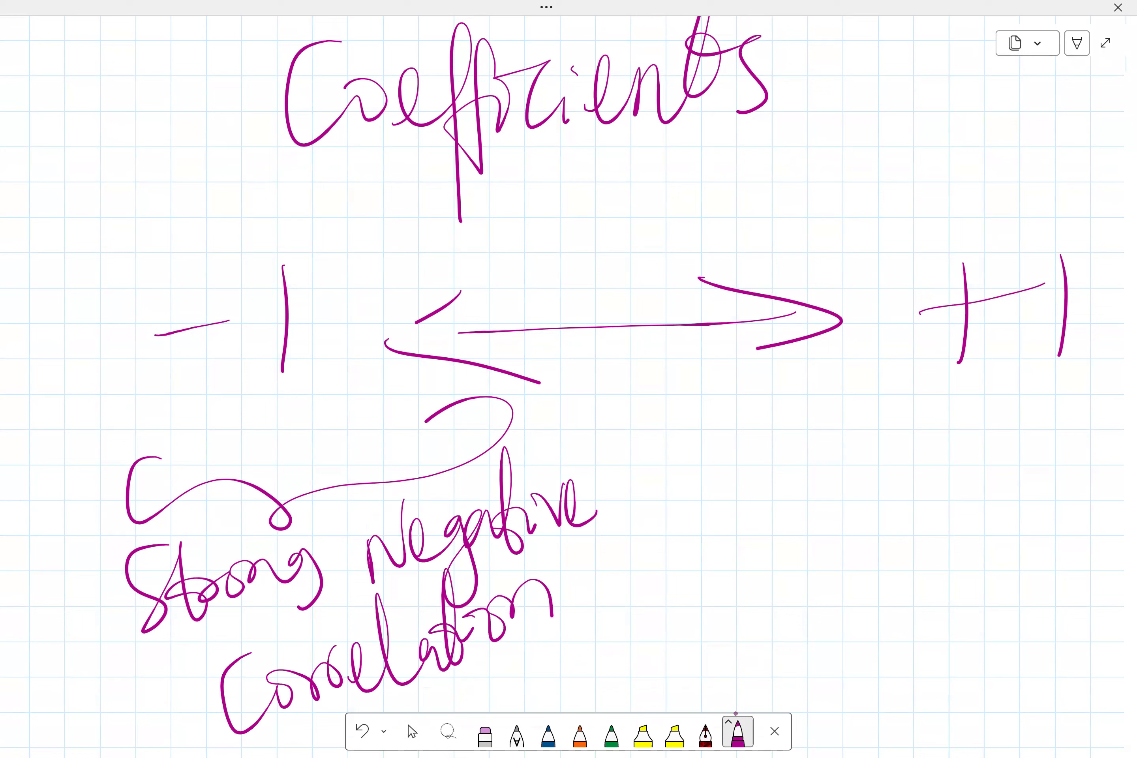
- Draw a brace under +1 and label it 'Strong Positive Correlation'
mouse_move(760, 389)
mouse_down()
mouse_move(856, 427)
mouse_move(980, 355)
mouse_up()
drag(834, 481, 800, 553)
mouse_move(860, 459)
mouse_down()
mouse_move(825, 531)
mouse_move(961, 508)
mouse_move(1032, 477)
mouse_move(1000, 553)
mouse_up()
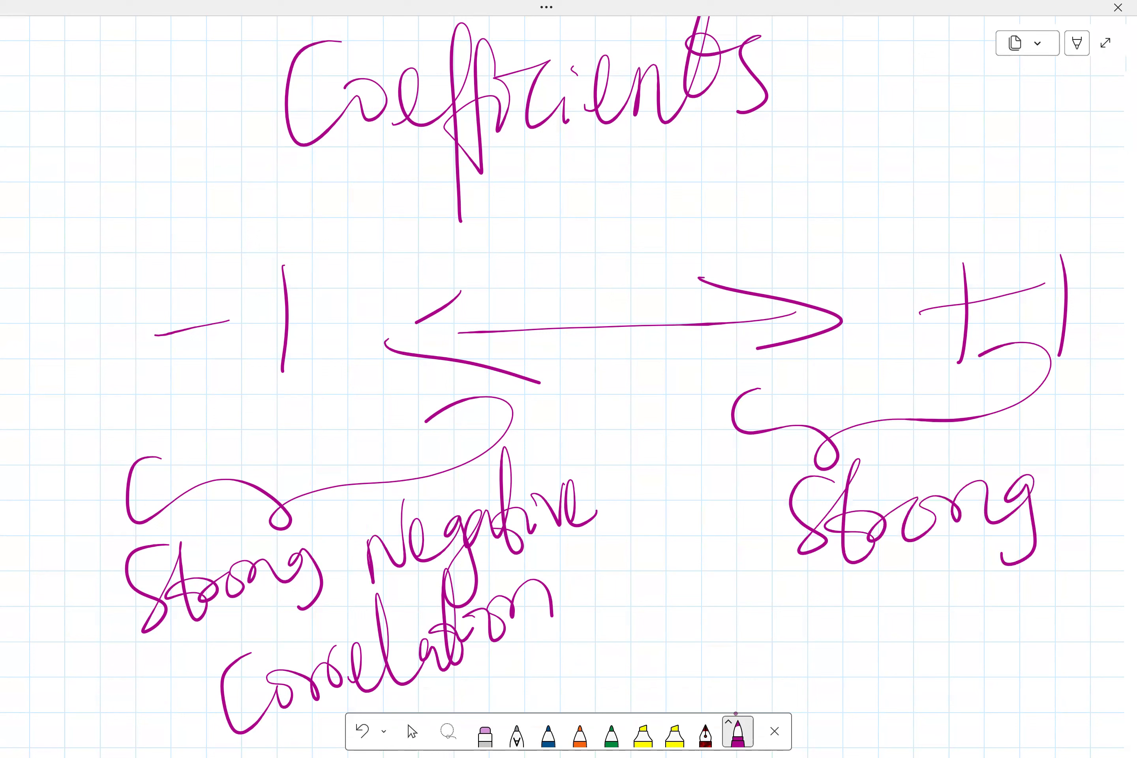
drag(765, 587, 768, 660)
mouse_move(797, 604)
mouse_down()
mouse_move(910, 580)
mouse_move(942, 619)
mouse_move(1001, 567)
mouse_move(1050, 605)
mouse_up()
drag(932, 554, 937, 569)
mouse_move(871, 664)
mouse_down()
mouse_move(881, 715)
mouse_move(922, 680)
mouse_move(1008, 650)
mouse_move(1037, 599)
mouse_move(1060, 617)
mouse_move(1100, 599)
mouse_up()
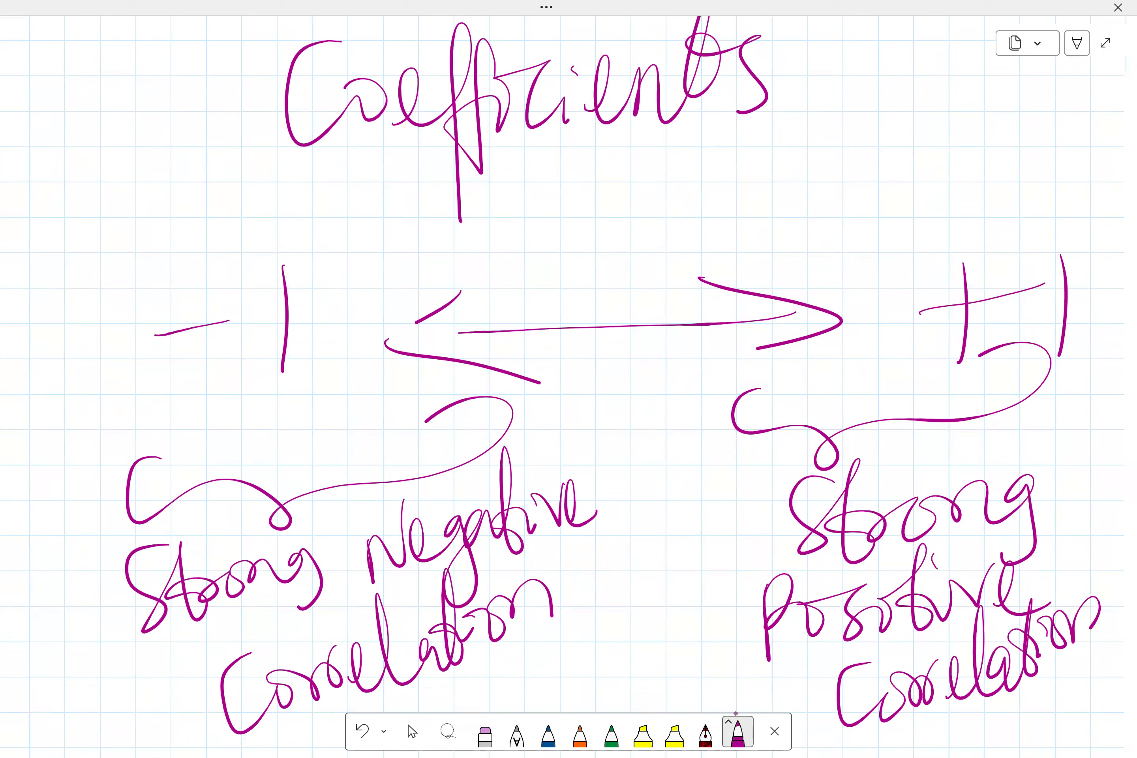
- Mark 0 at the scale's midpoint and label it 'Little/No Correlation' in orange with a brace
mouse_move(634, 215)
mouse_down()
mouse_move(631, 383)
mouse_move(618, 433)
mouse_move(639, 399)
mouse_up()
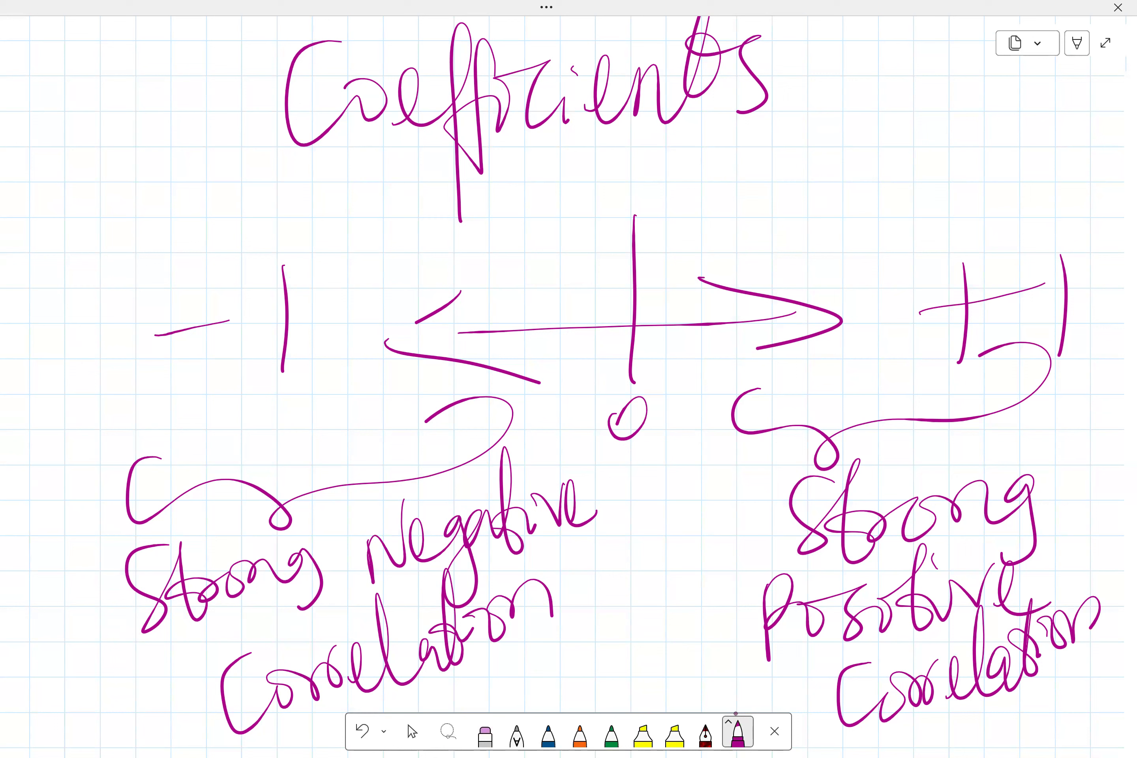
click(580, 734)
mouse_move(483, 260)
mouse_down()
mouse_move(482, 221)
mouse_move(812, 223)
mouse_move(756, 270)
mouse_up()
mouse_move(501, 153)
mouse_down()
mouse_move(518, 198)
mouse_move(547, 146)
mouse_move(568, 166)
mouse_move(597, 158)
mouse_move(613, 171)
mouse_up()
drag(618, 117, 618, 215)
mouse_move(635, 166)
mouse_down()
mouse_move(646, 133)
mouse_move(649, 178)
mouse_move(681, 116)
mouse_move(689, 143)
mouse_up()
key(ctrl+z)
mouse_move(775, 116)
mouse_down()
mouse_move(749, 159)
mouse_move(805, 129)
mouse_move(939, 169)
mouse_move(943, 143)
mouse_move(984, 147)
mouse_up()
drag(979, 150, 1020, 178)
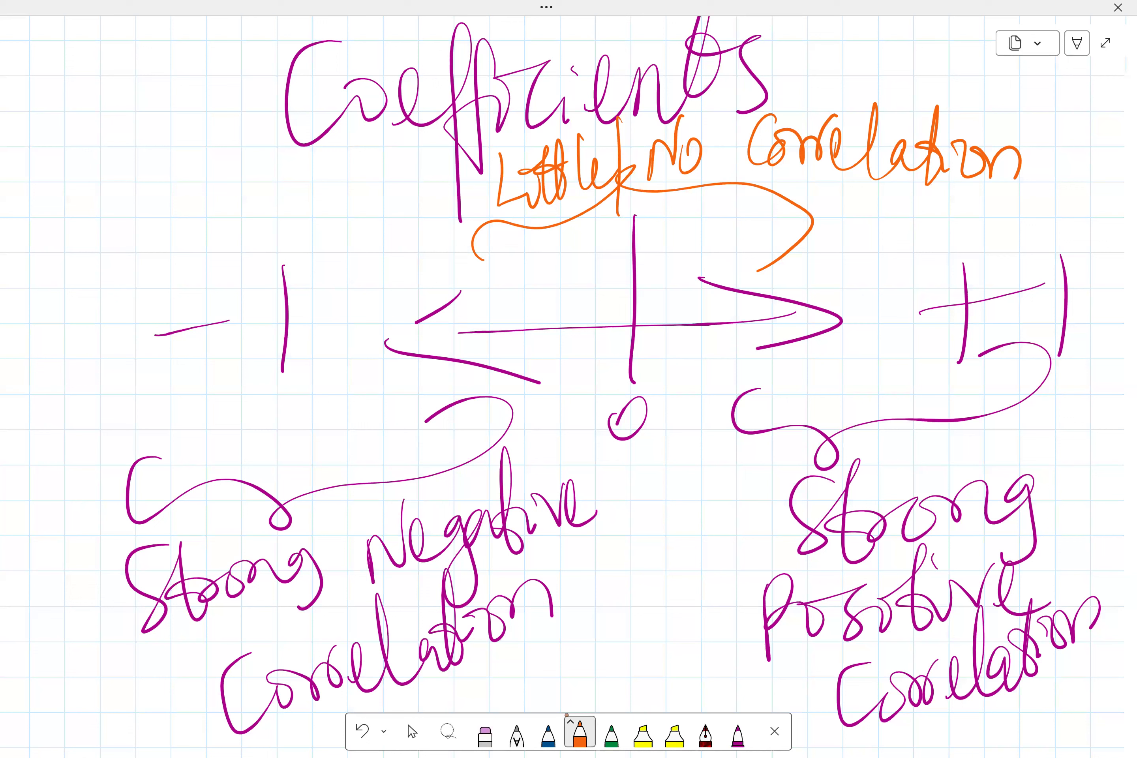
- Switch to the Excel workbook and review the data on Sheet1 and Sheet2
click(1105, 43)
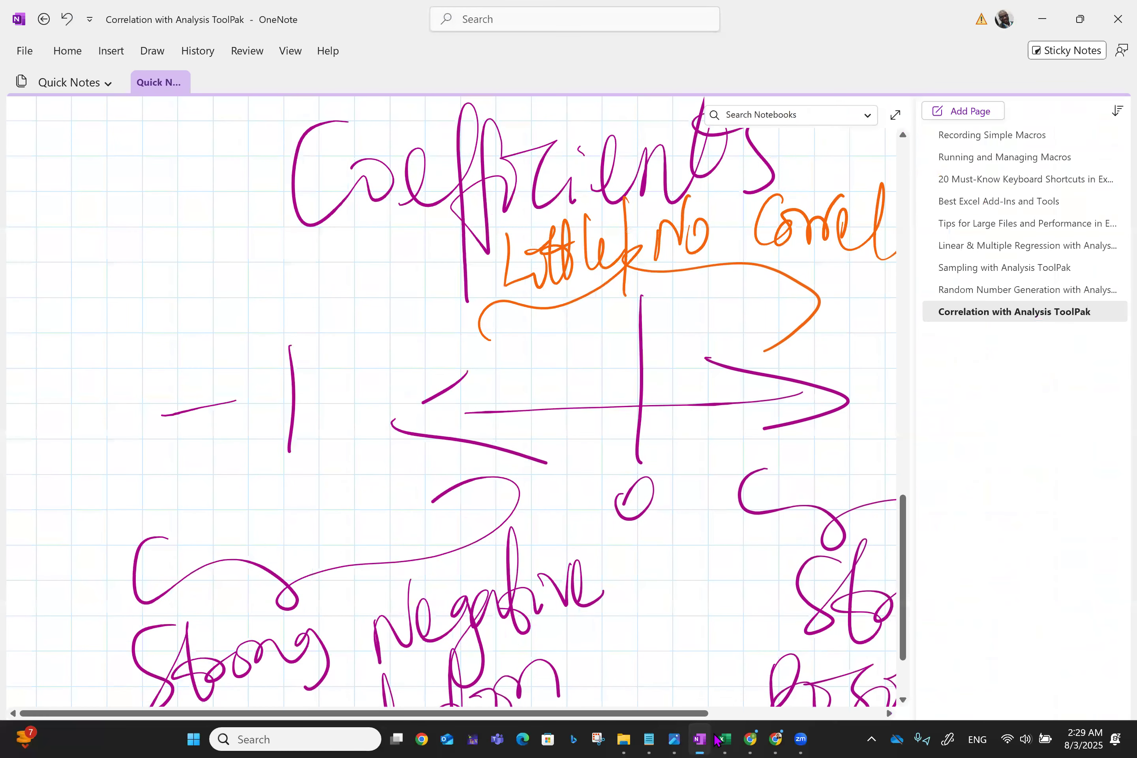
click(725, 739)
click(103, 690)
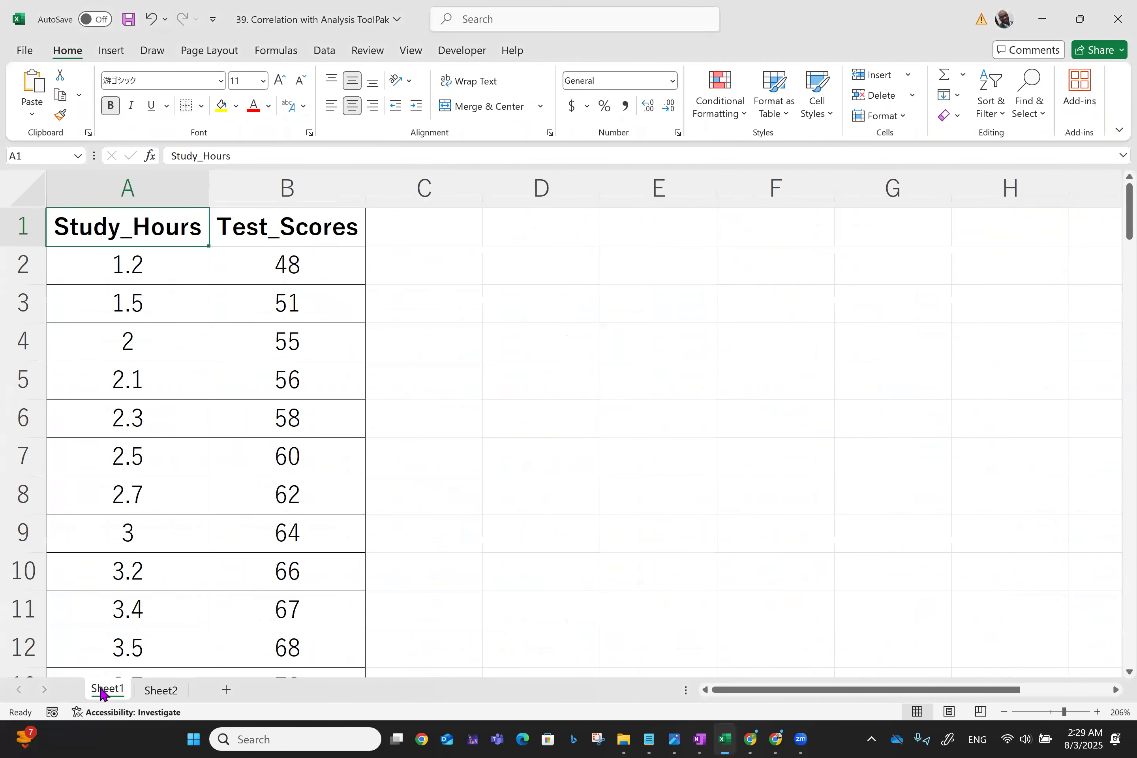
click(157, 690)
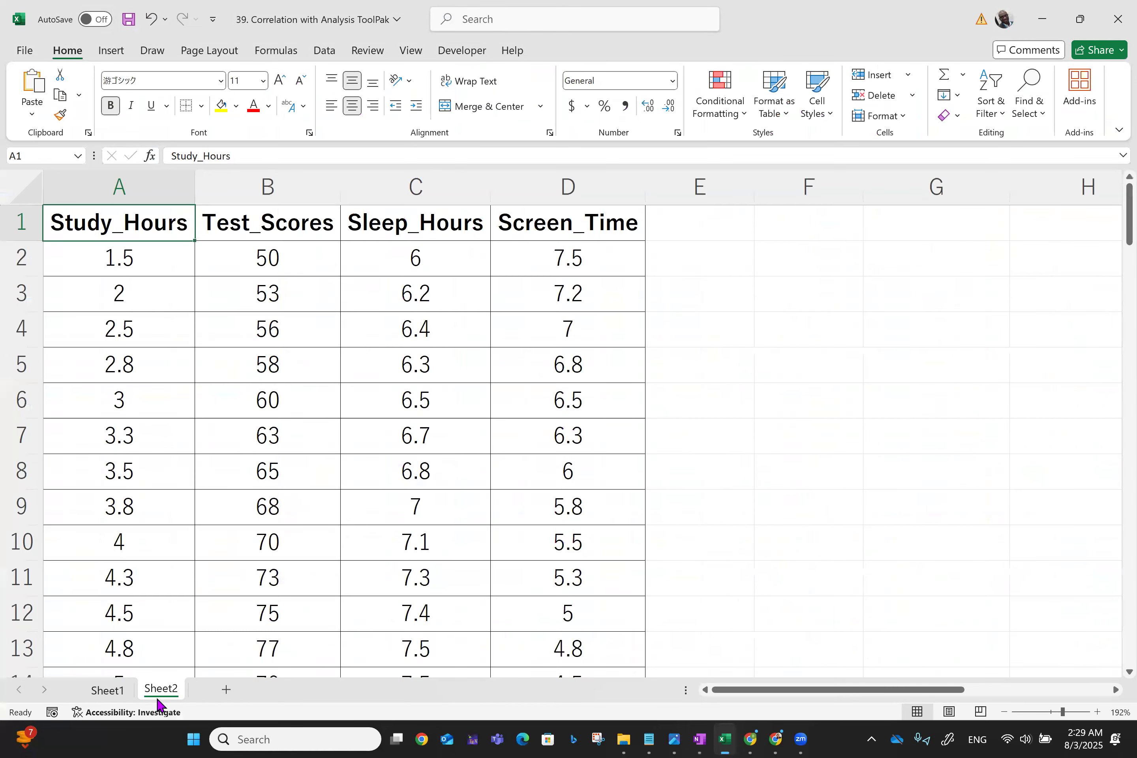
click(104, 696)
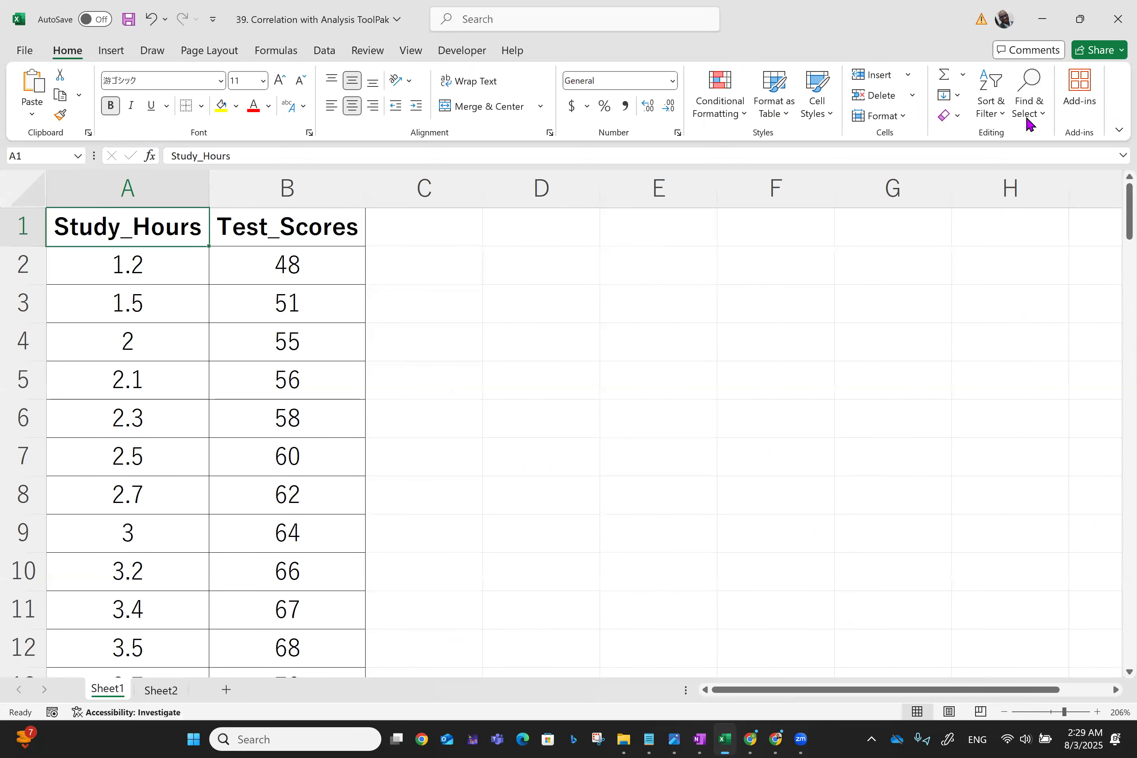
- Deactivate the Analysis ToolPak add-in through Excel Options' add-ins manager
click(330, 57)
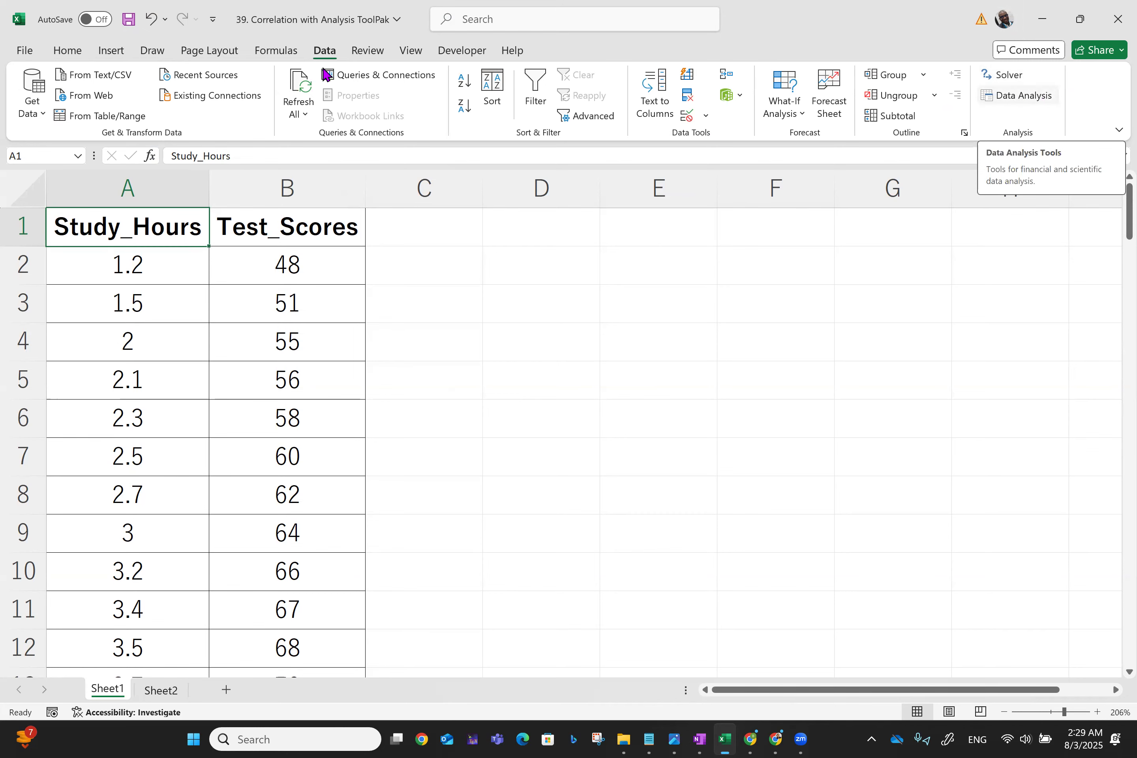
click(24, 51)
click(54, 693)
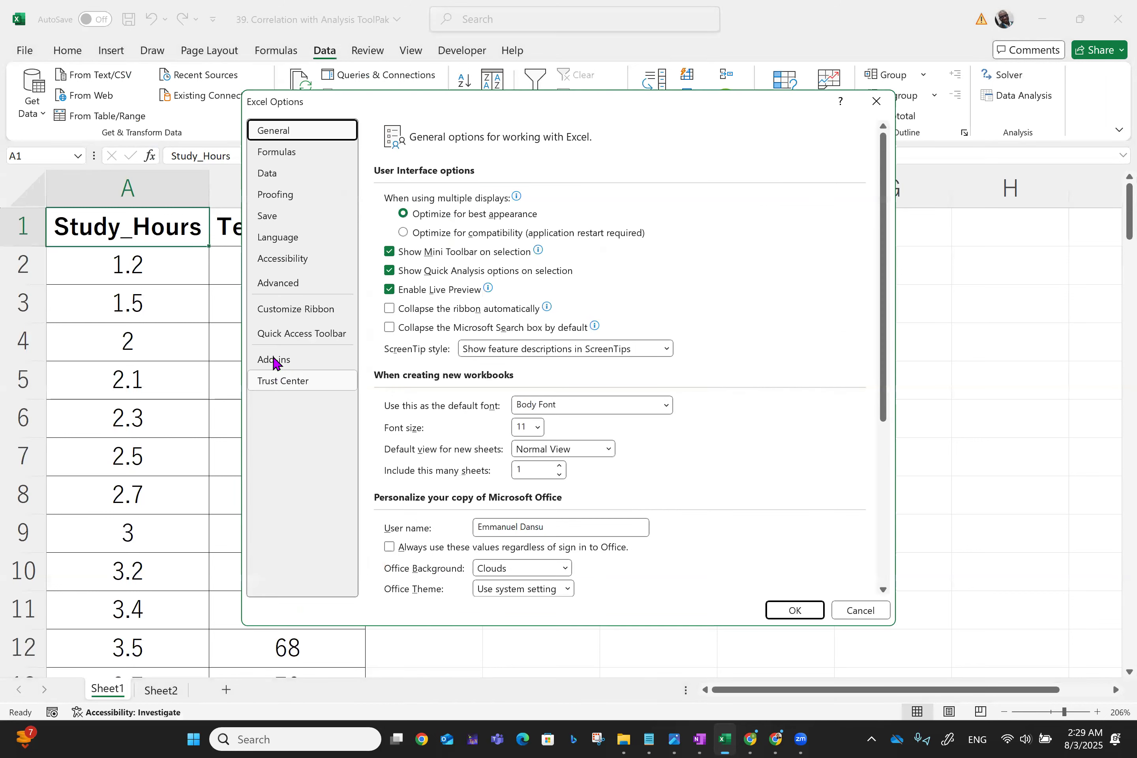
click(274, 360)
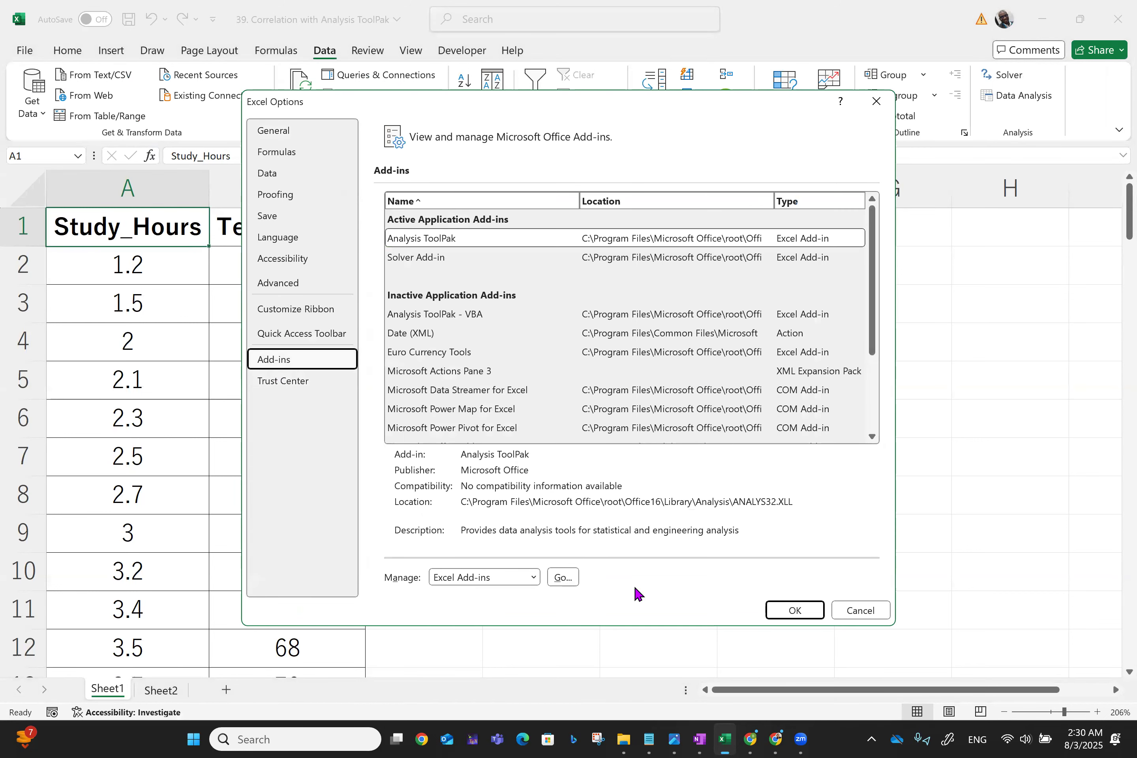
click(563, 577)
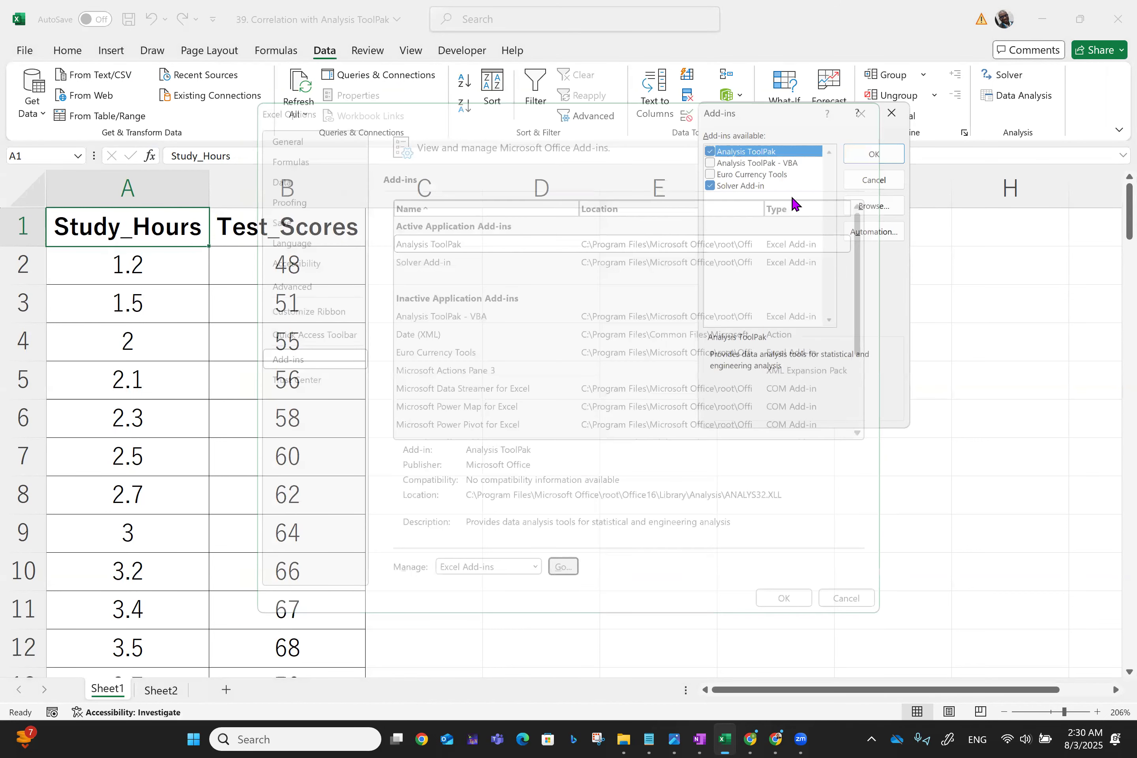
click(706, 148)
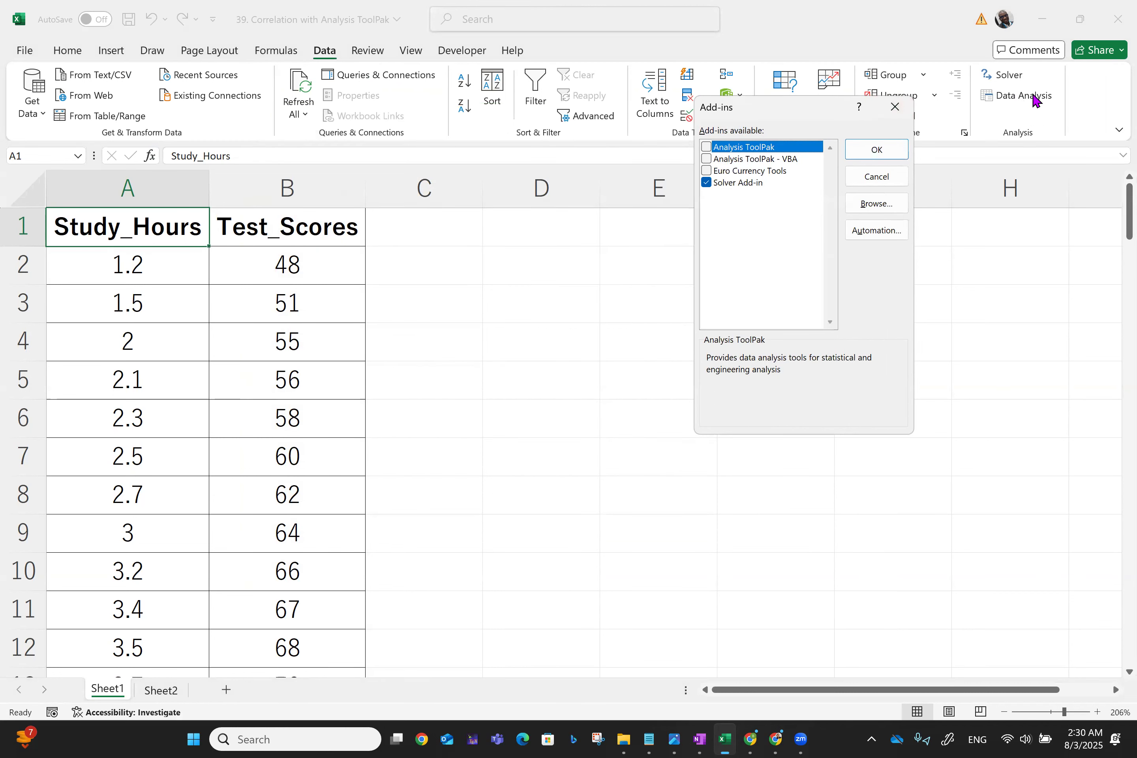
click(896, 153)
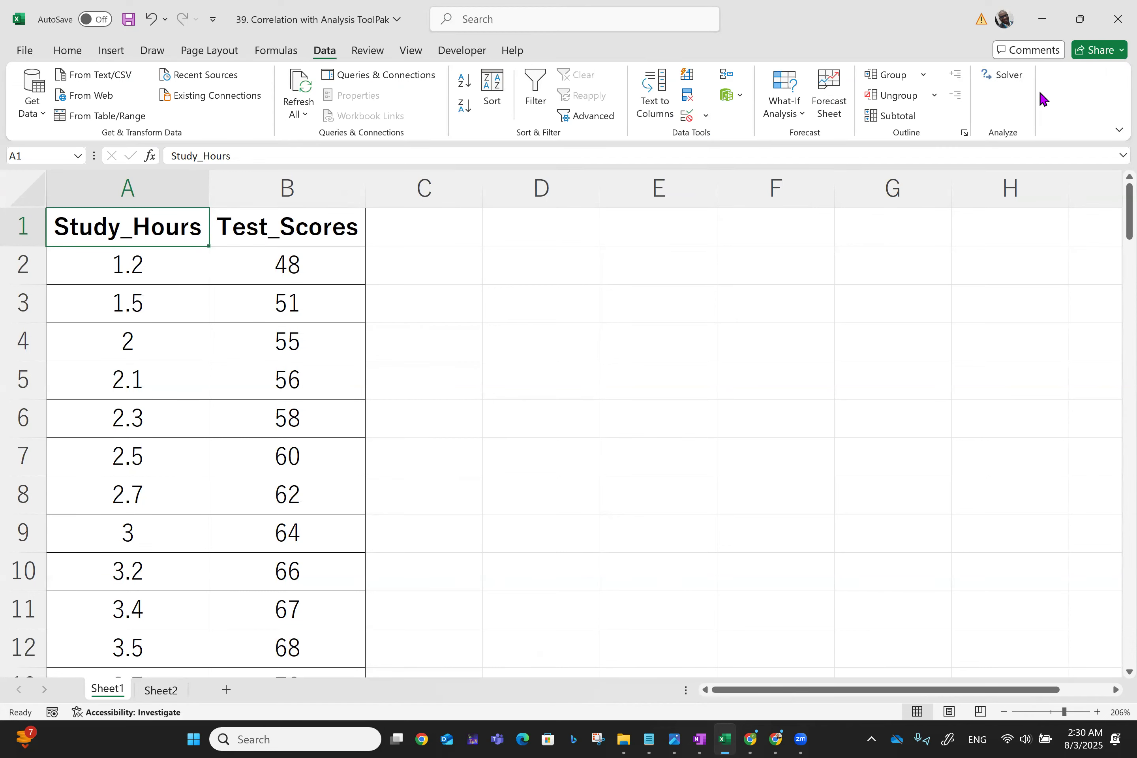
- Enable the Analysis ToolPak add-in through Excel Options' add-ins manager
click(24, 51)
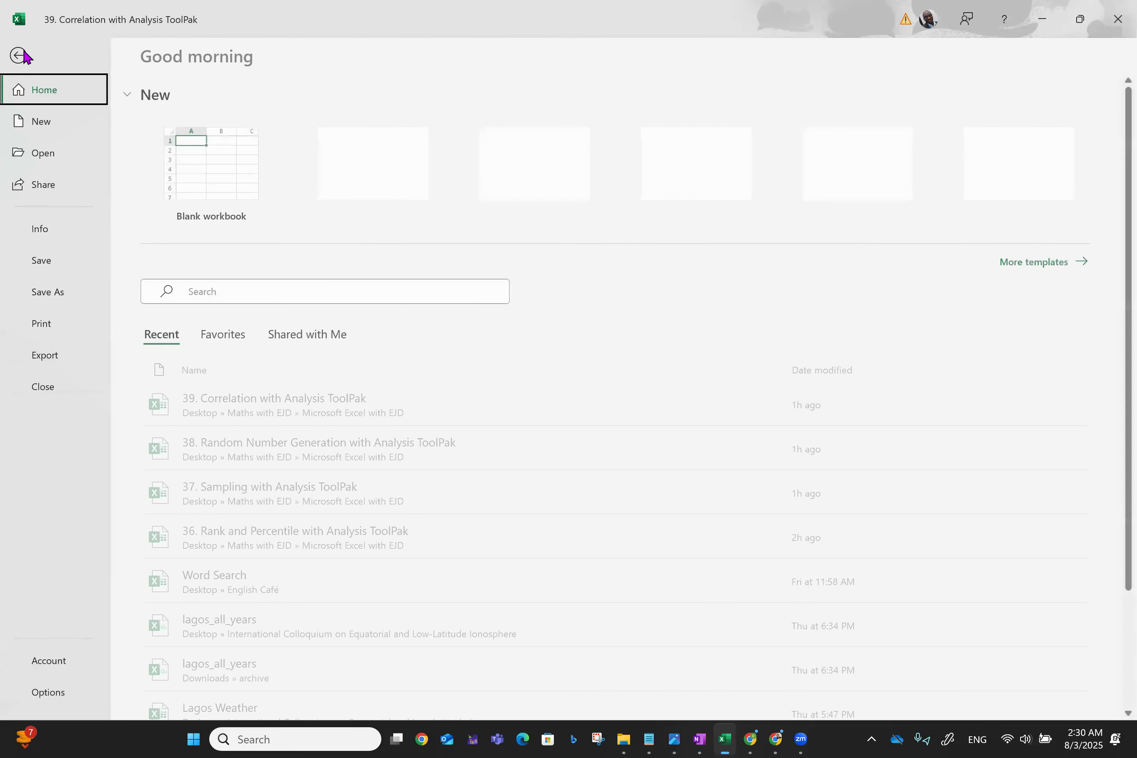
click(46, 691)
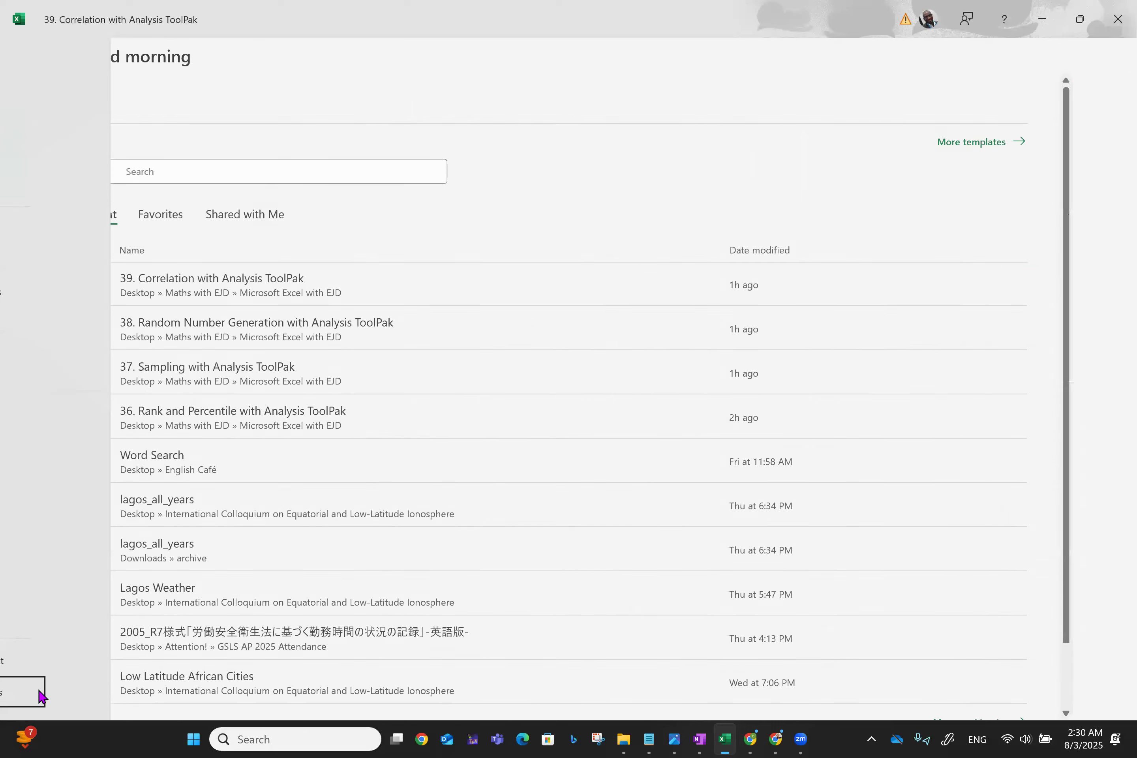
click(283, 362)
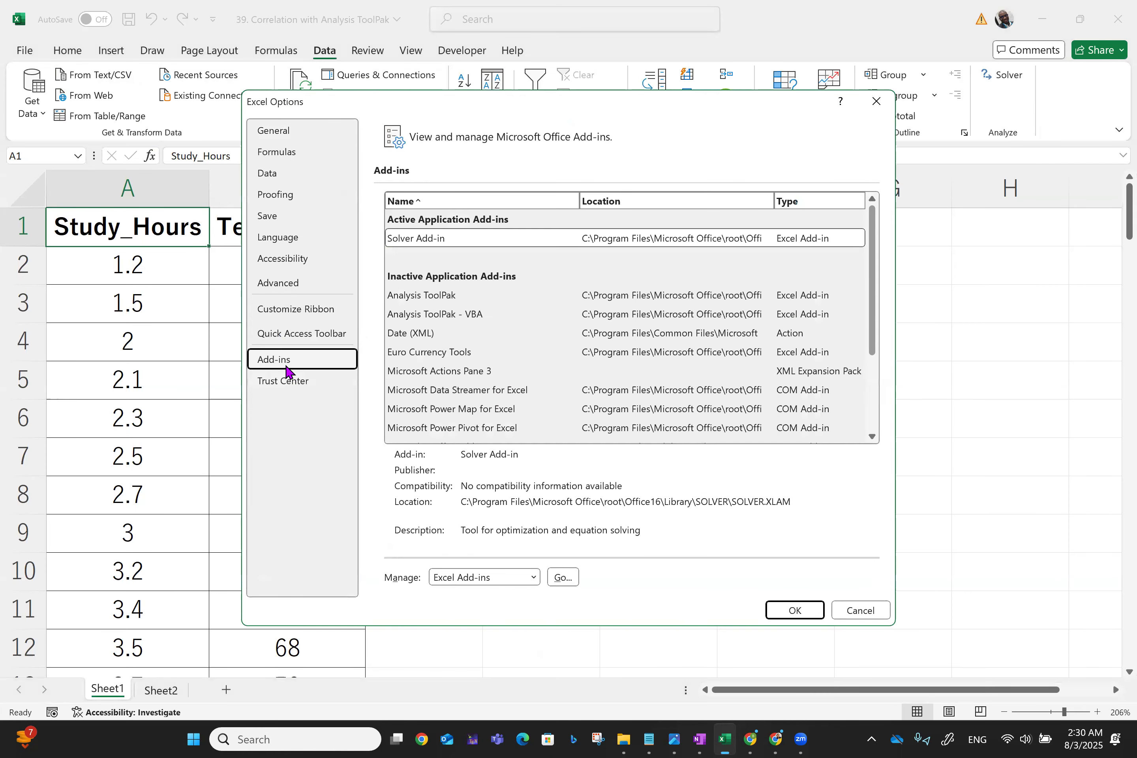
click(571, 577)
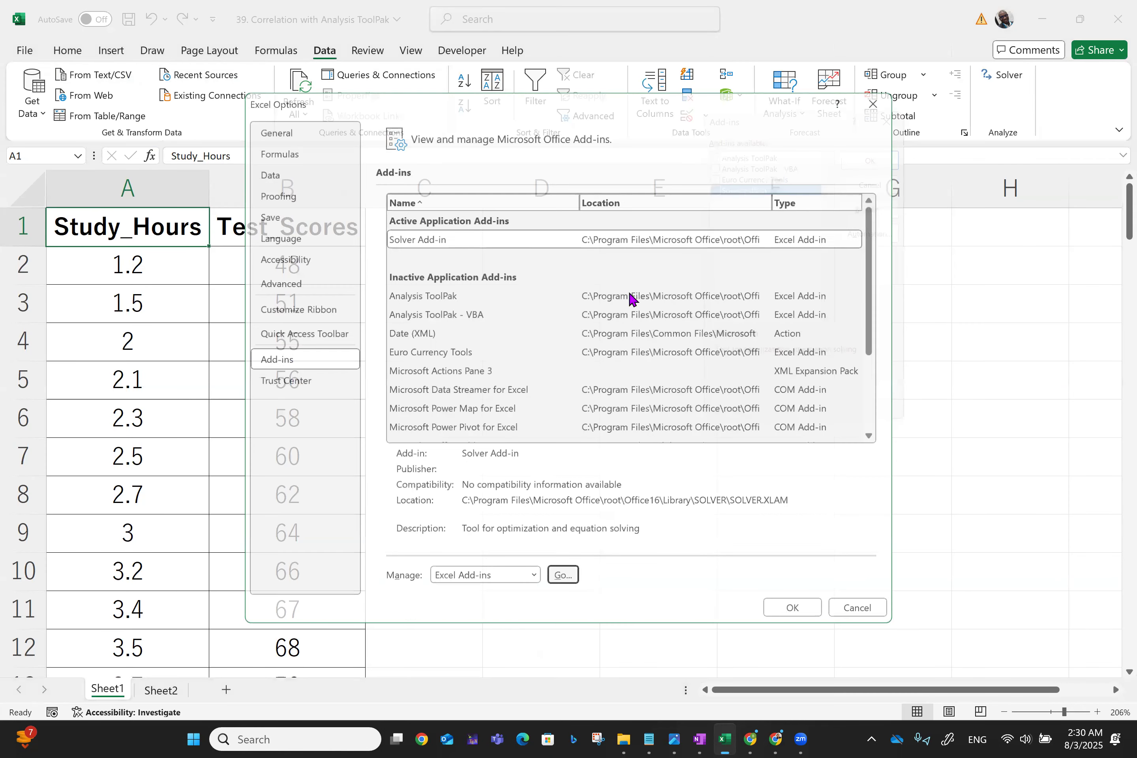
click(814, 148)
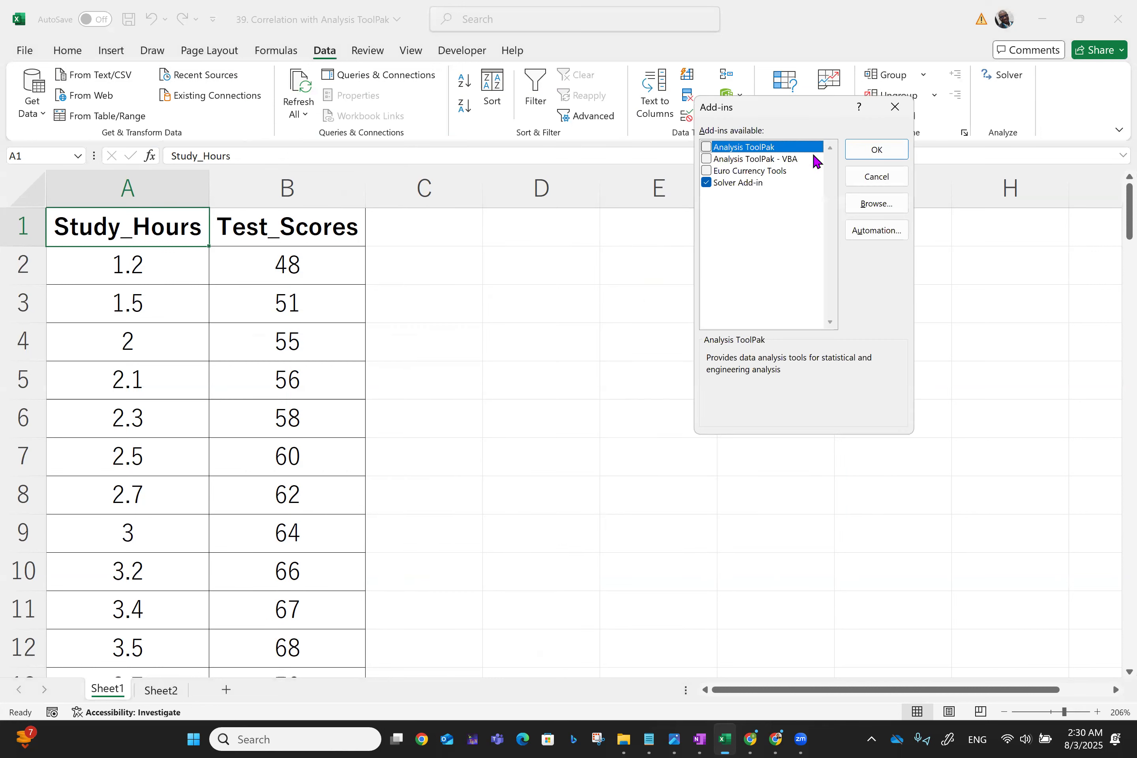
click(706, 147)
click(854, 150)
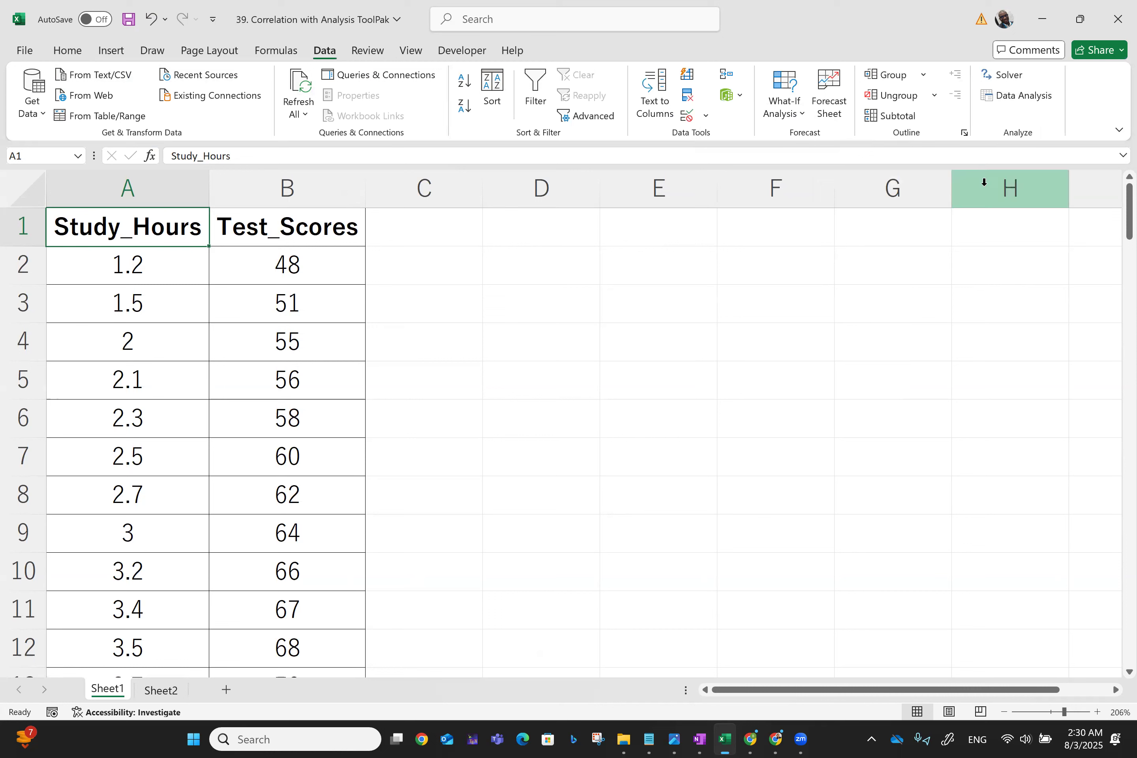
- Open the Correlation analysis tool and set its input range to Study_Hours and Test_Scores, $A$1:$B$102
click(1041, 94)
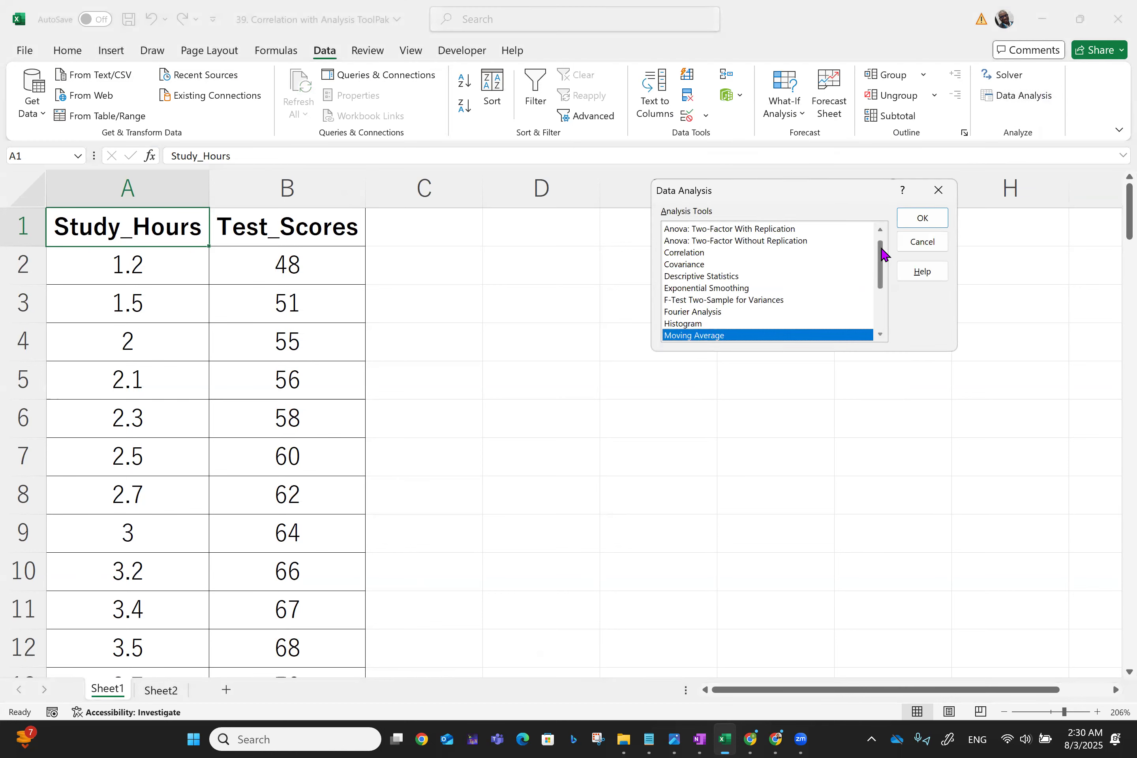
click(880, 227)
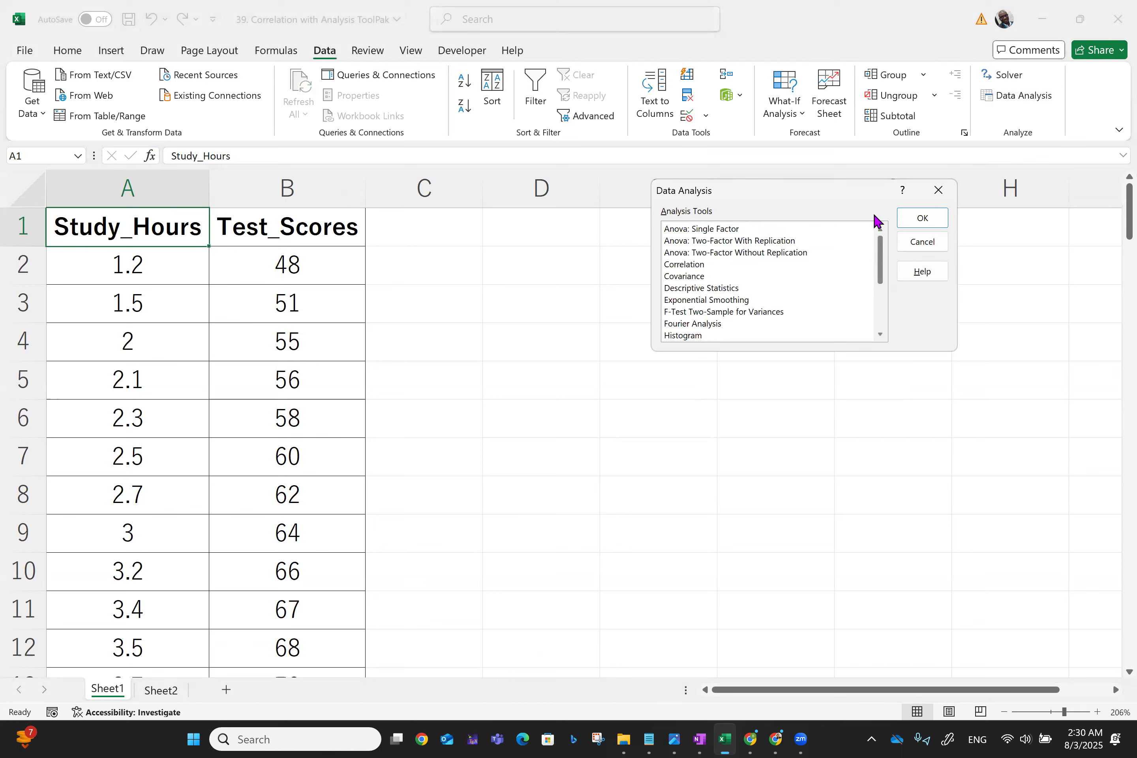
click(684, 265)
click(911, 221)
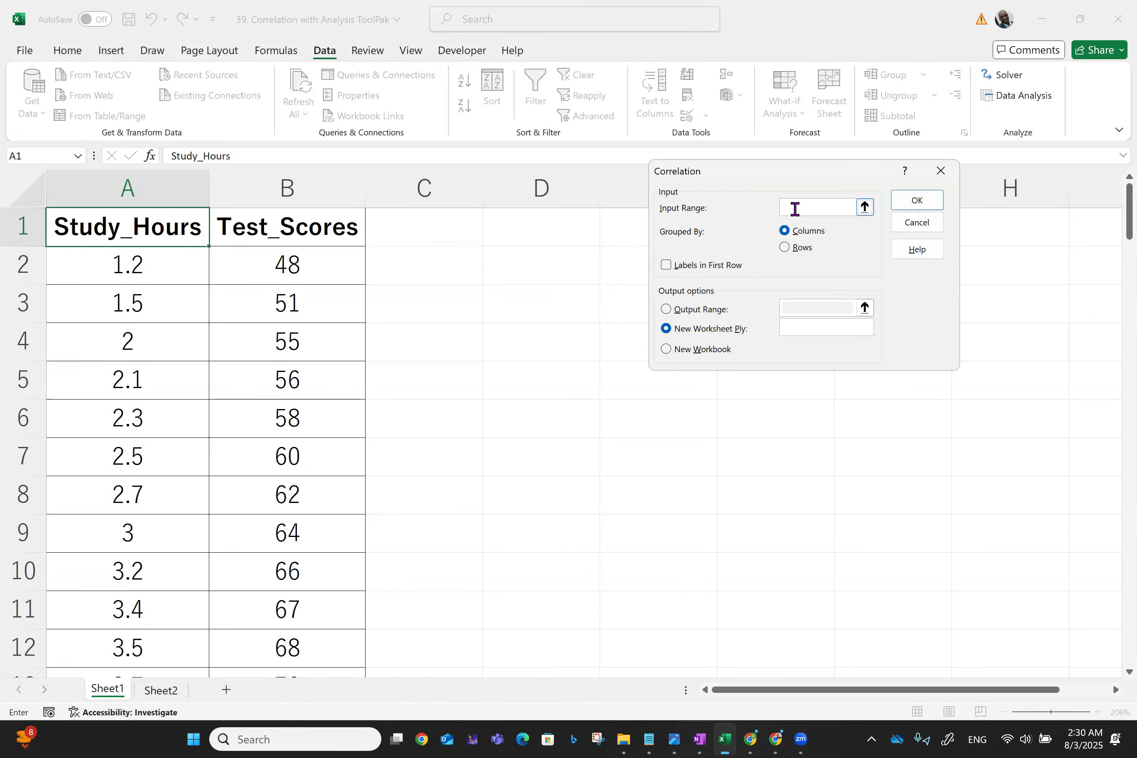
click(85, 240)
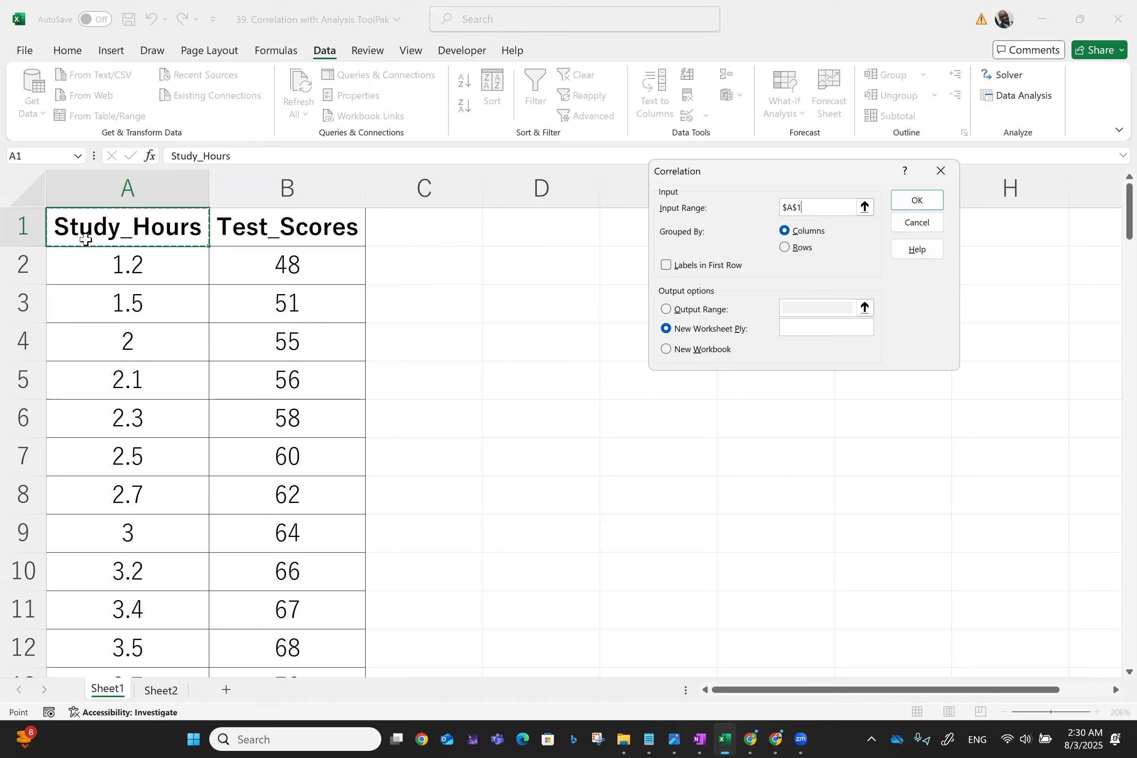
key(shift+Right)
key(shift+Down)
key(shift+Down)
key(shift+Down)
key(shift+Down)
key(shift+Down)
key(shift+Down)
key(shift+Down)
key(shift+Down)
key(shift+Down)
key(shift+Down)
key(shift+Down)
key(shift+Down)
key(shift+Down)
key(shift+Down)
key(shift+Down)
key(shift+Down)
key(shift+Down)
key(shift+Down)
key(shift+Down)
key(shift+Down)
key(shift+Down)
key(shift+Down)
key(shift+Down)
key(shift+Down)
key(shift+Down)
key(shift+Down)
key(shift+Down)
key(shift+Down)
key(shift+Down)
key(shift+Down)
key(shift+Down)
key(shift+Down)
key(shift+Down)
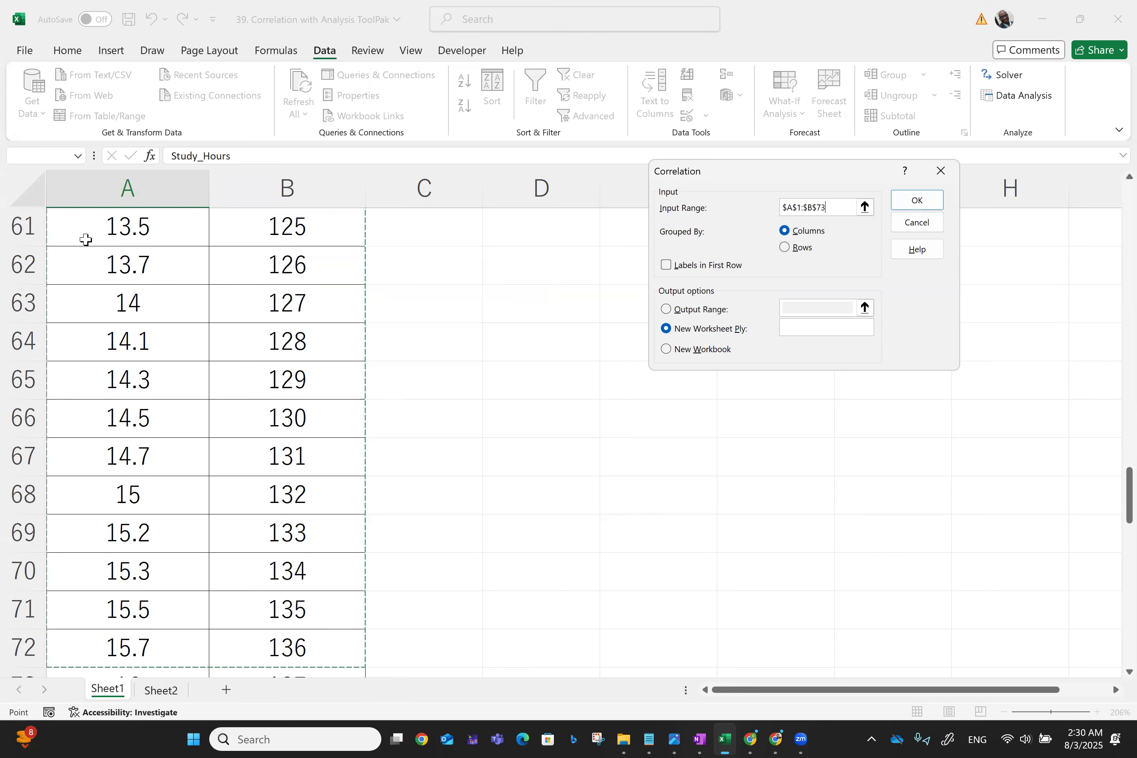
key(shift+Down)
key(shift+Down)
key(shift+Down)
key(shift+Down)
key(shift+Down)
key(shift+Down)
key(shift+Down)
key(shift+Down)
key(shift+Down)
key(shift+Down)
key(shift+Down)
key(shift+Down)
key(shift+Down)
key(shift+Down)
key(shift+Down)
key(shift+Down)
key(shift+Down)
key(shift+Down)
key(shift+Down)
key(shift+Down)
key(shift+Up)
key(shift+Up)
key(shift+Up)
key(shift+Up)
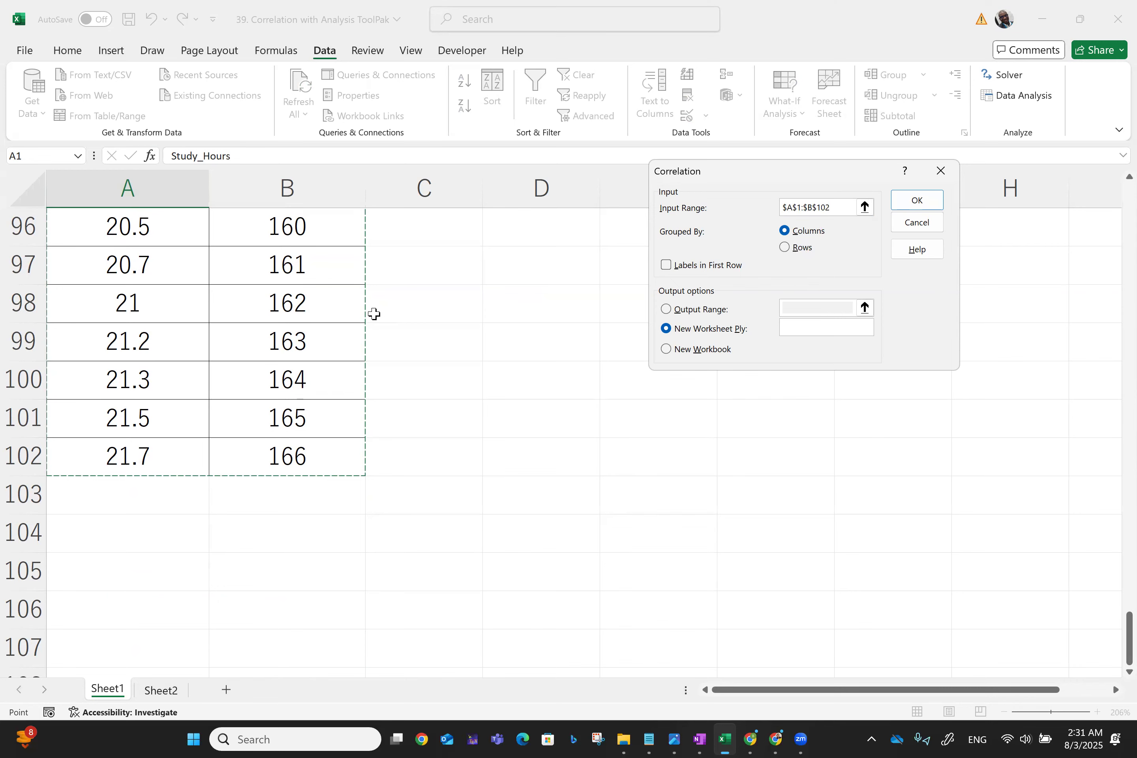
scroll(375, 314, up, 20)
scroll(375, 314, up, 9)
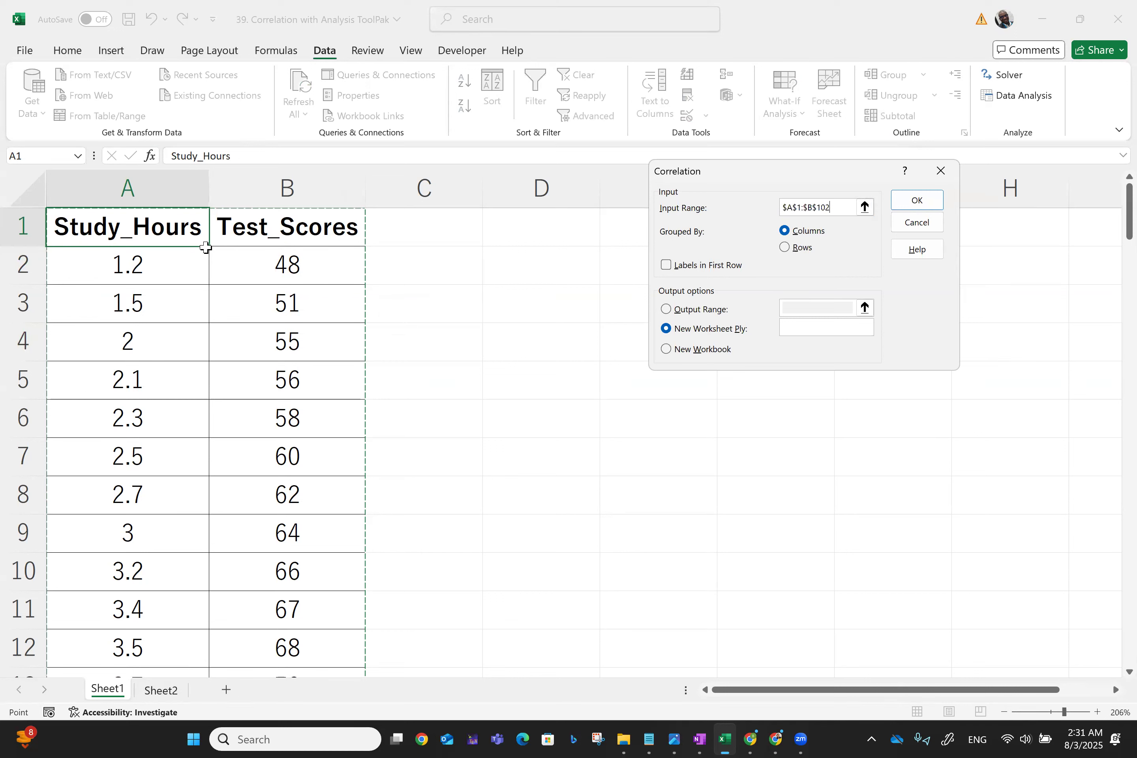
- Turn on labels in the first row, set the output range to cell E1, and run the correlation
click(666, 266)
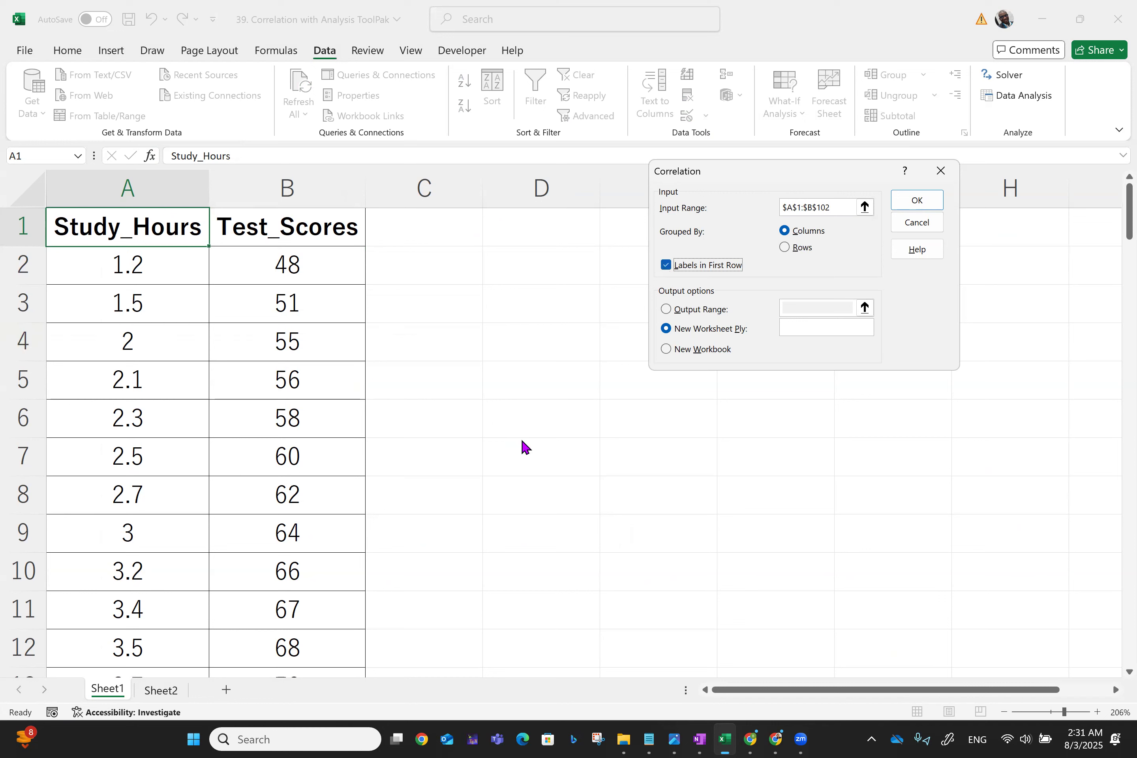
click(666, 308)
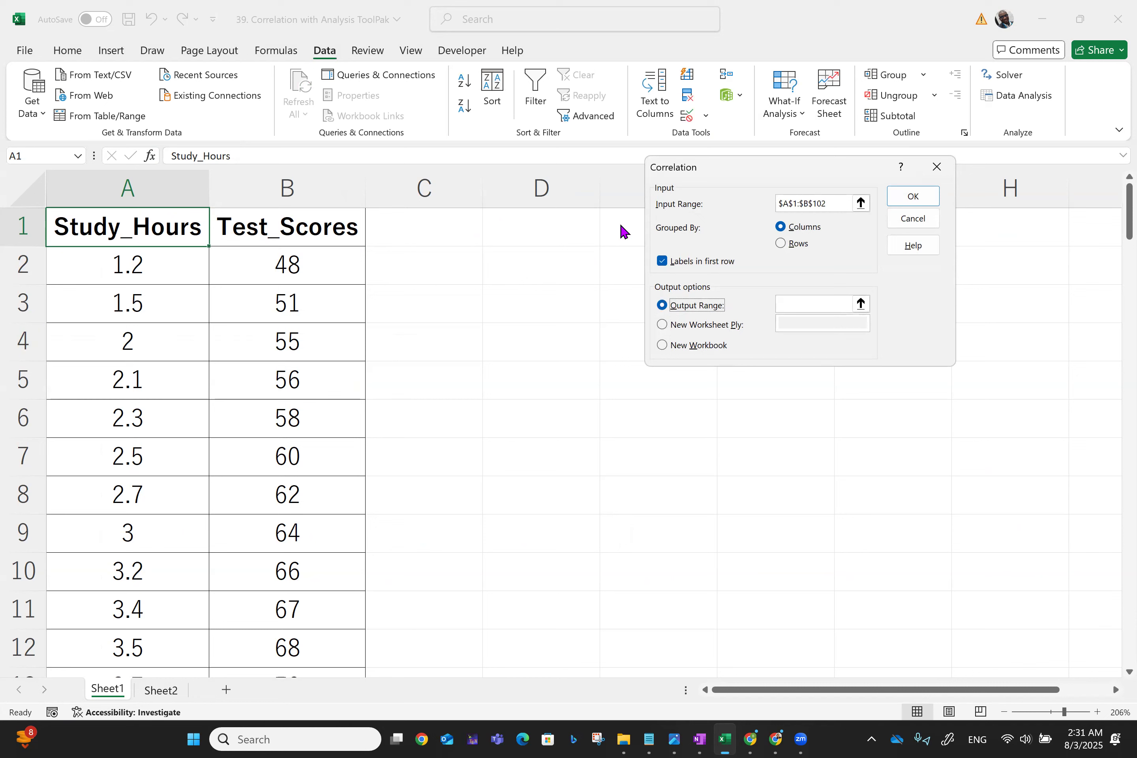
click(798, 303)
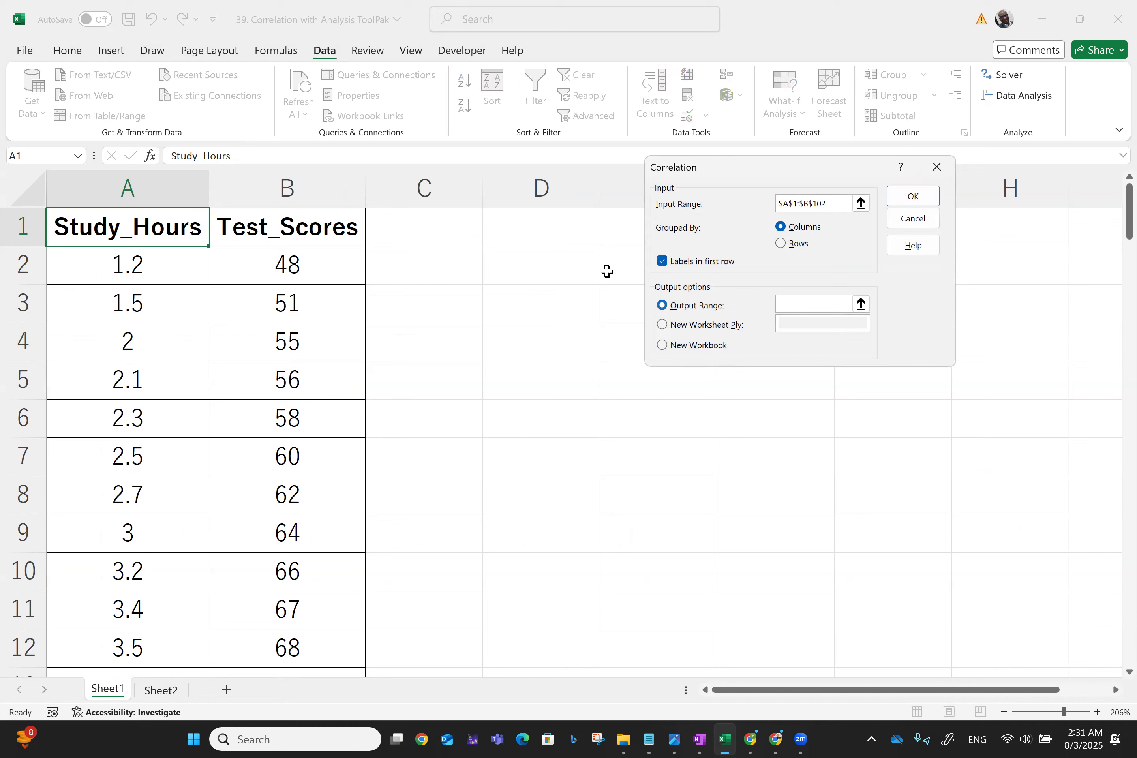
click(616, 230)
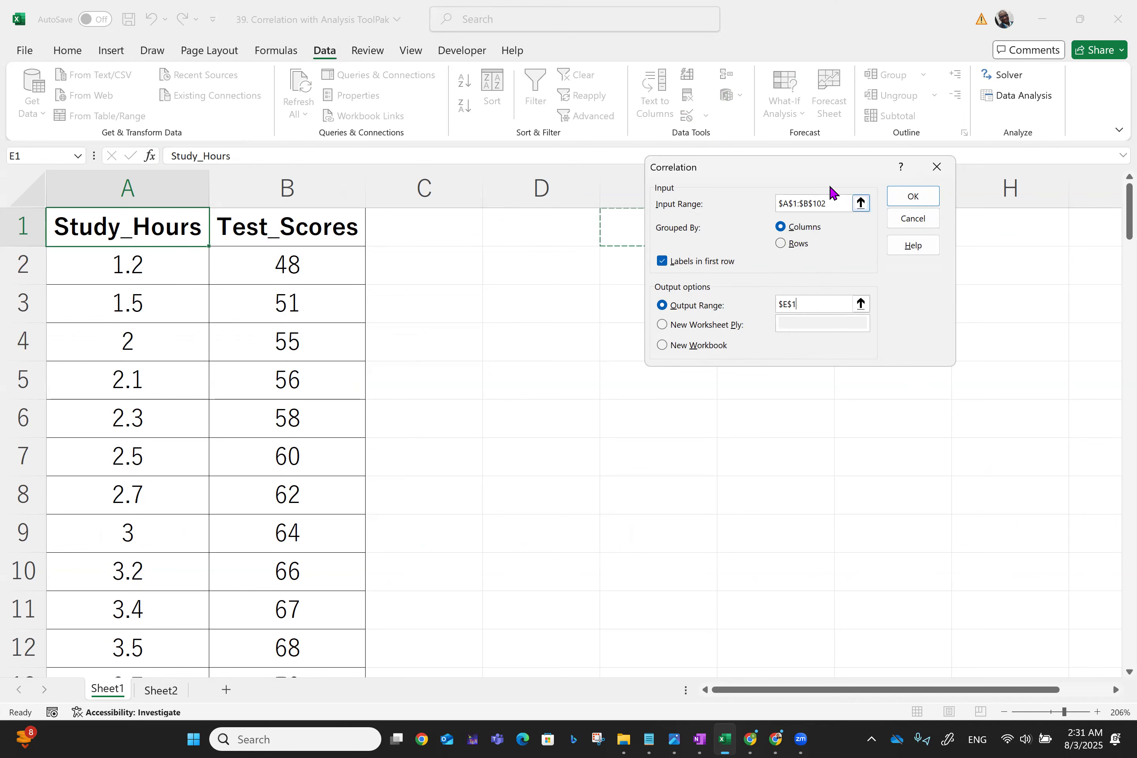
click(912, 198)
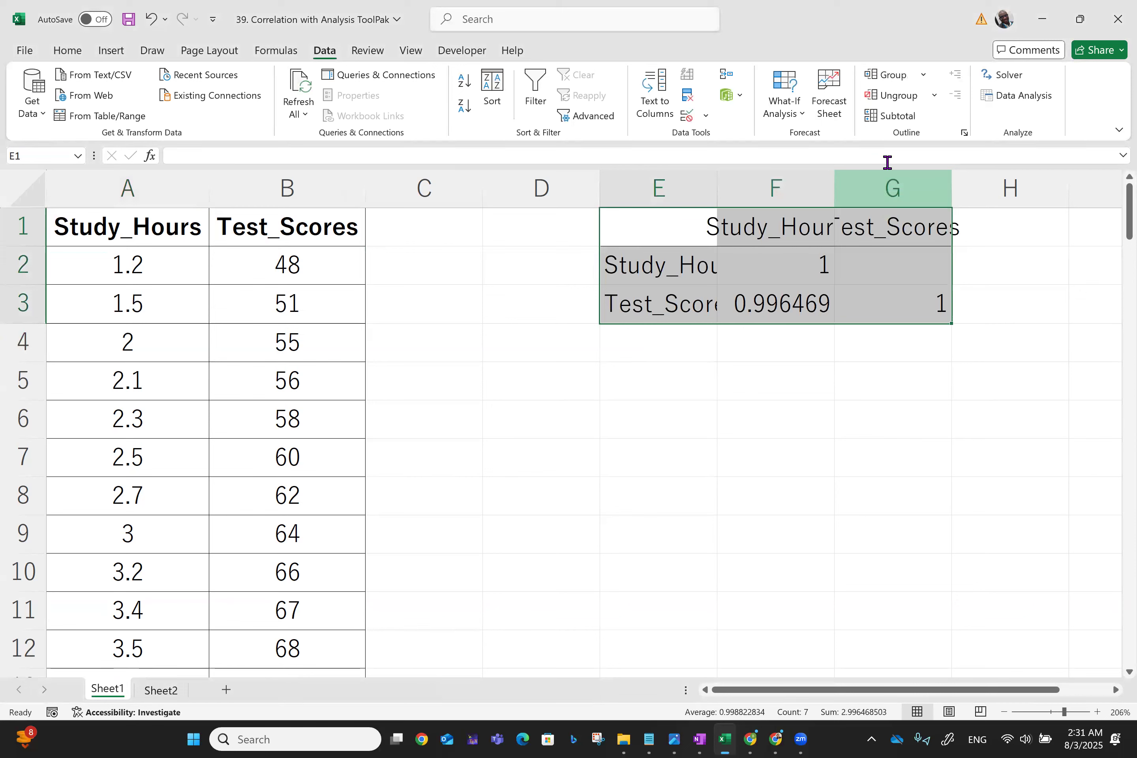
- Autofit columns E, F and G so the correlation table is fully readable
double_click(717, 185)
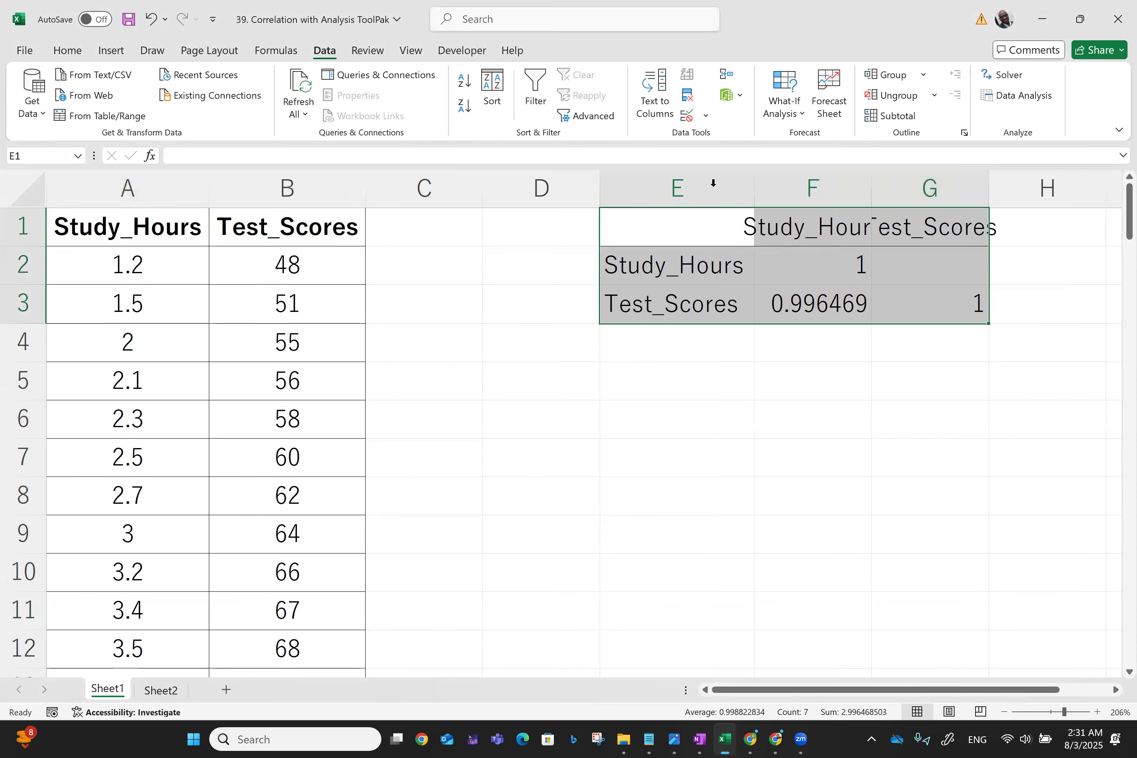
double_click(871, 183)
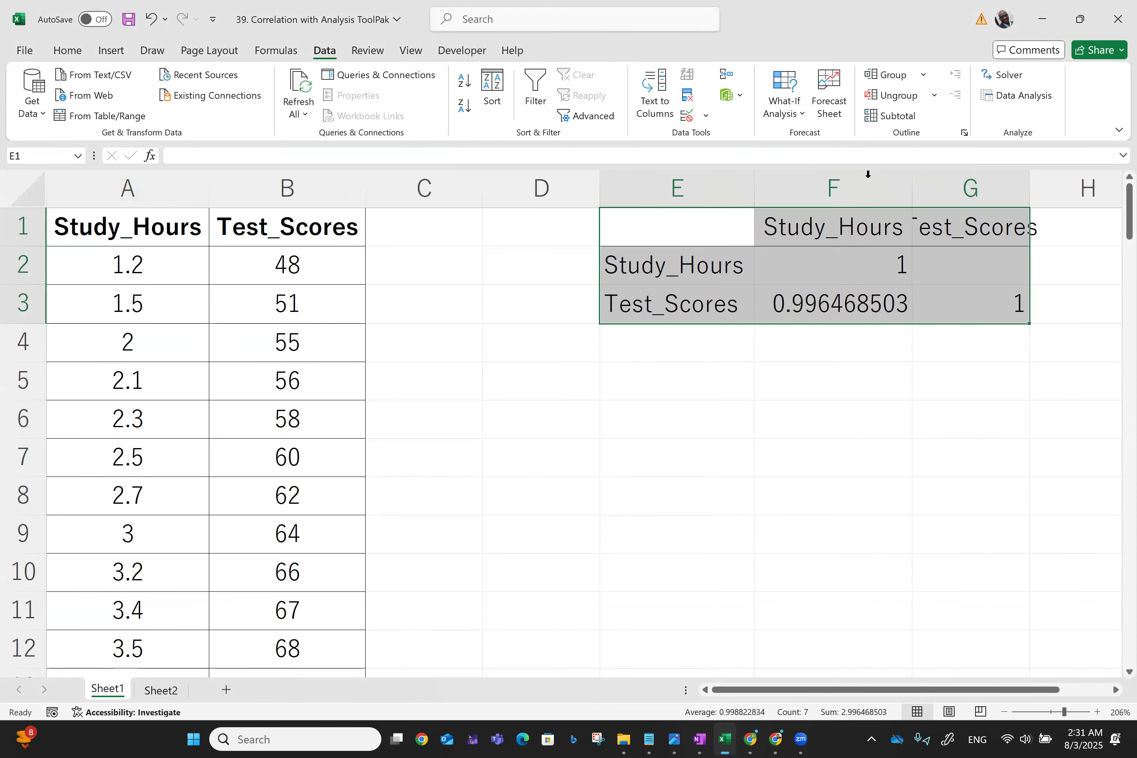
double_click(1028, 177)
scroll(1027, 175, right, 2)
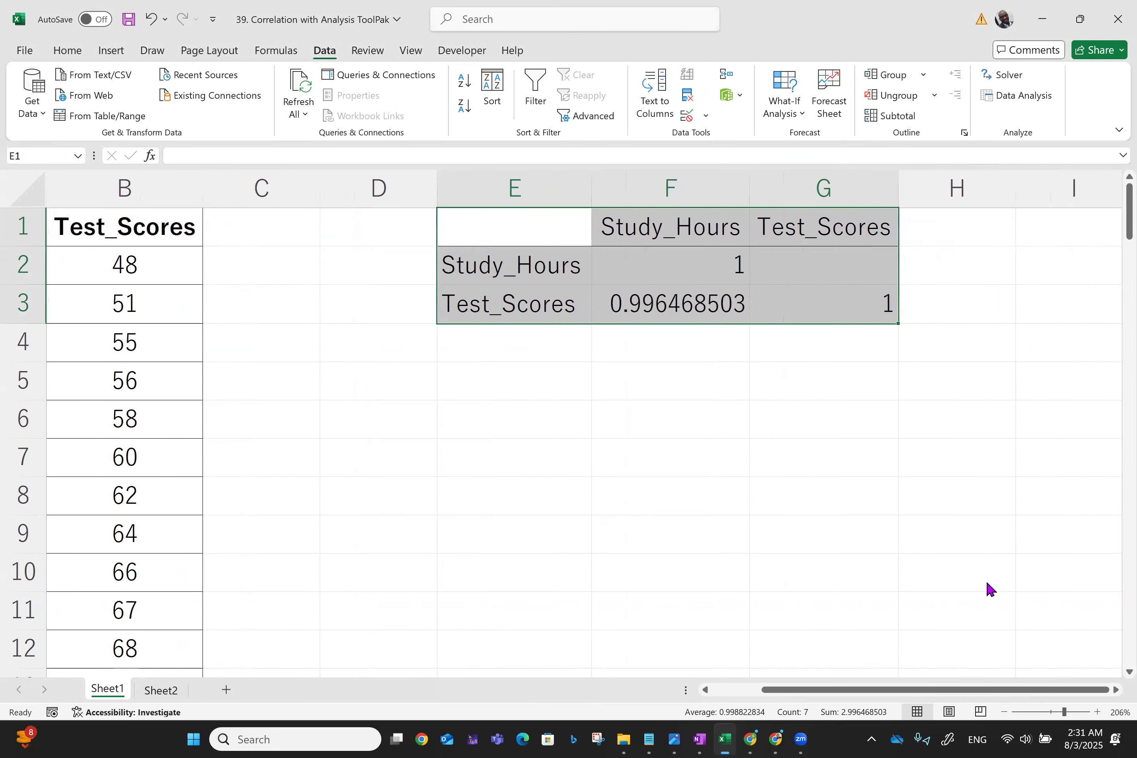
click(707, 522)
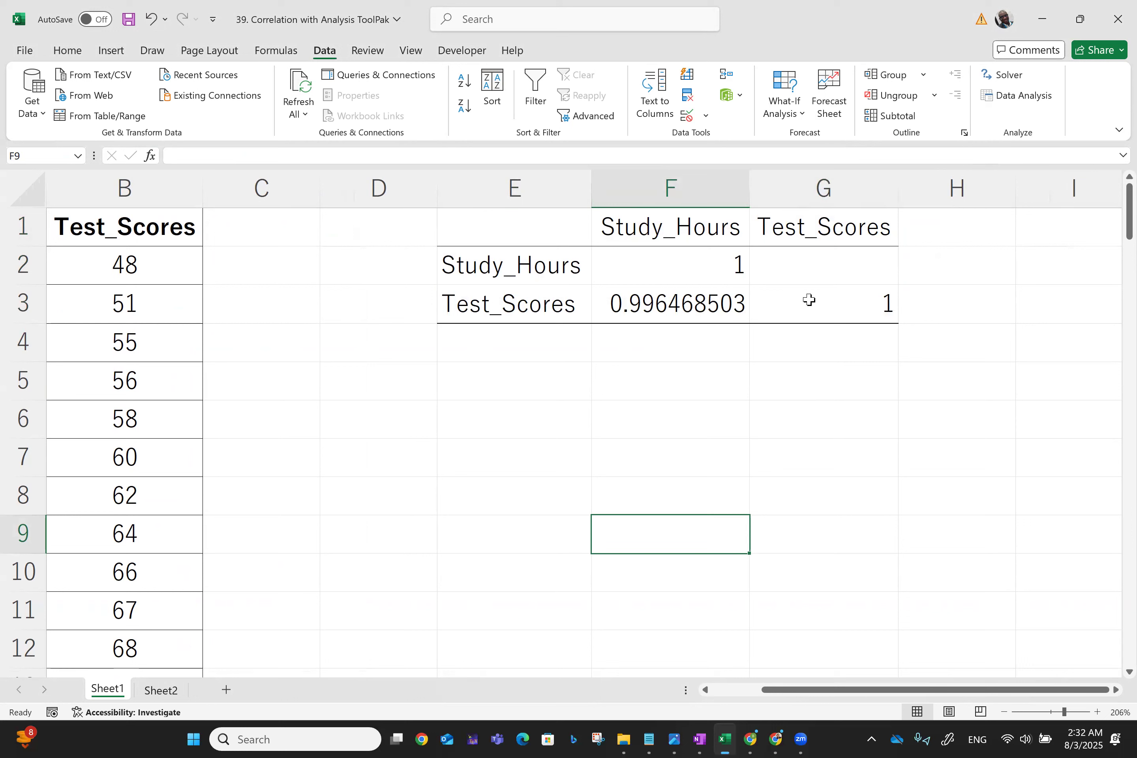
- Highlight the Study_Hours–Test_Scores correlation coefficient in F3 with a yellow fill
click(658, 312)
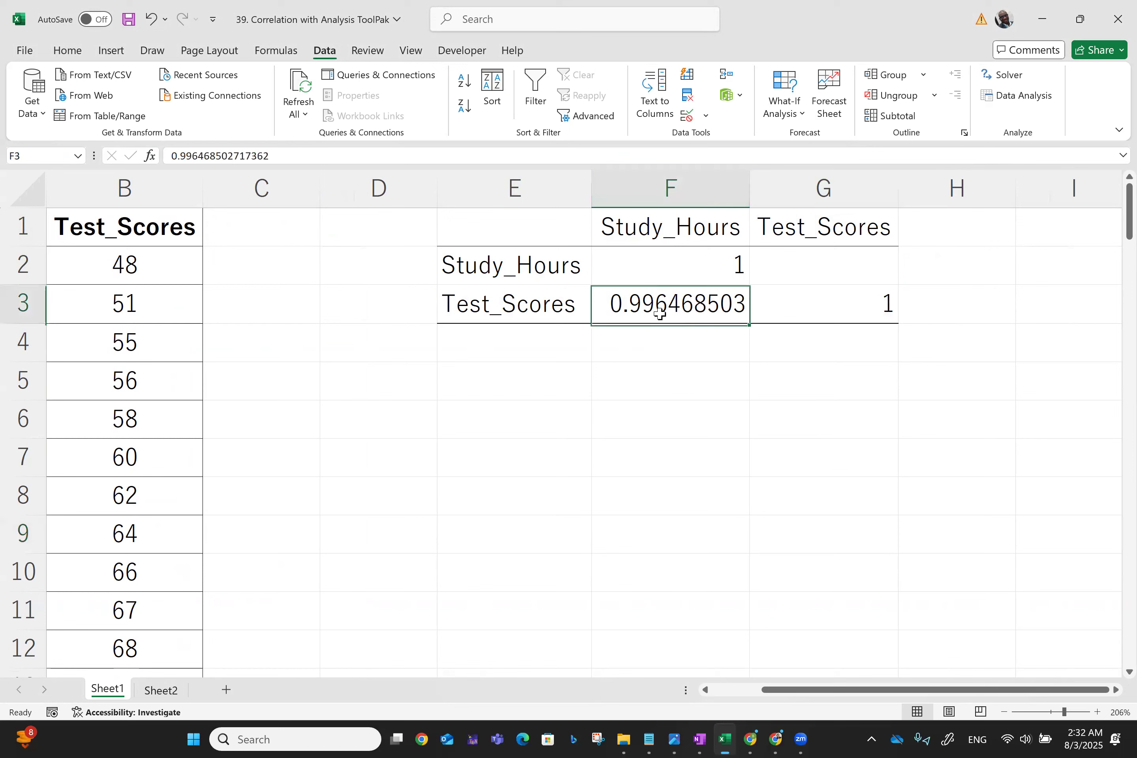
click(73, 51)
click(221, 106)
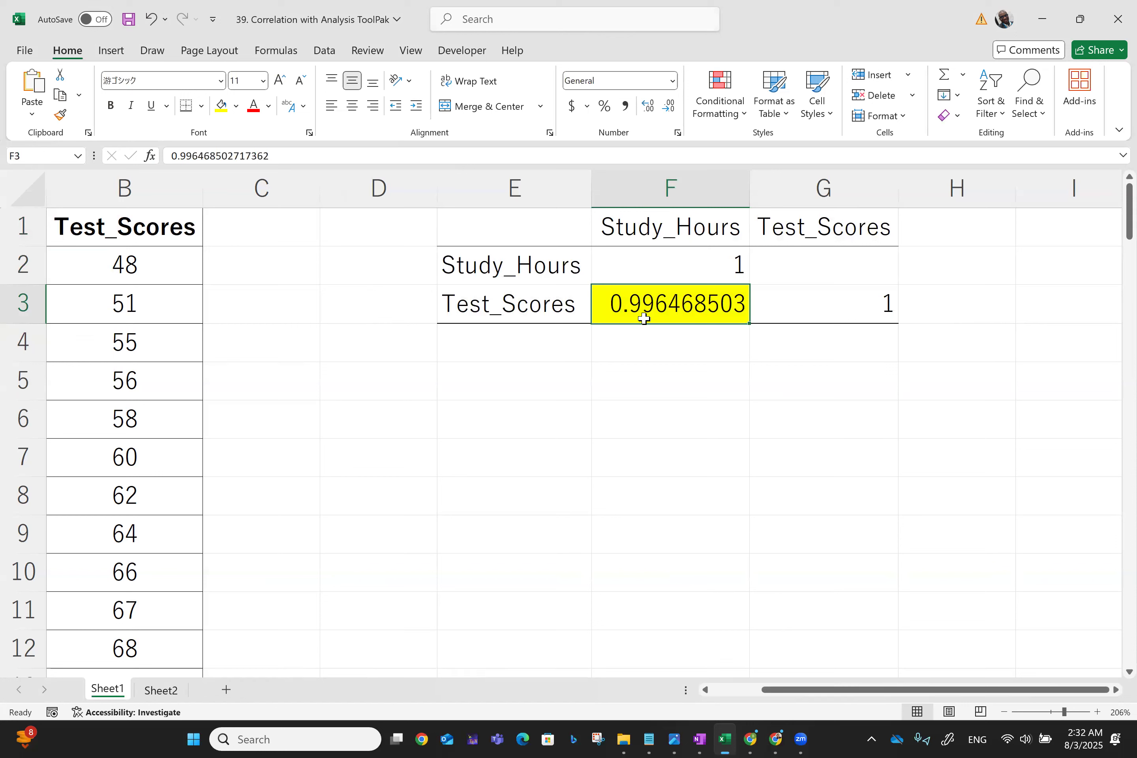
scroll(644, 318, left, 2)
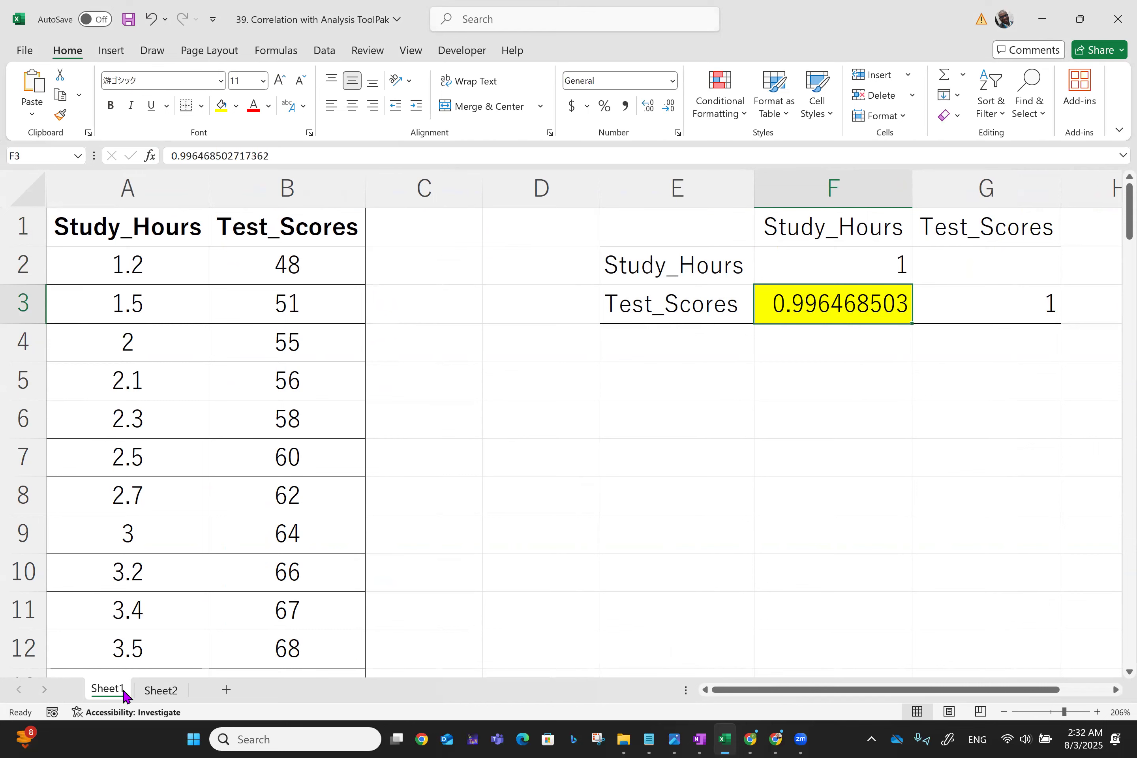
- On Sheet2, open the Correlation tool and replace the input range with all four columns, $A$1:$D$101
click(156, 690)
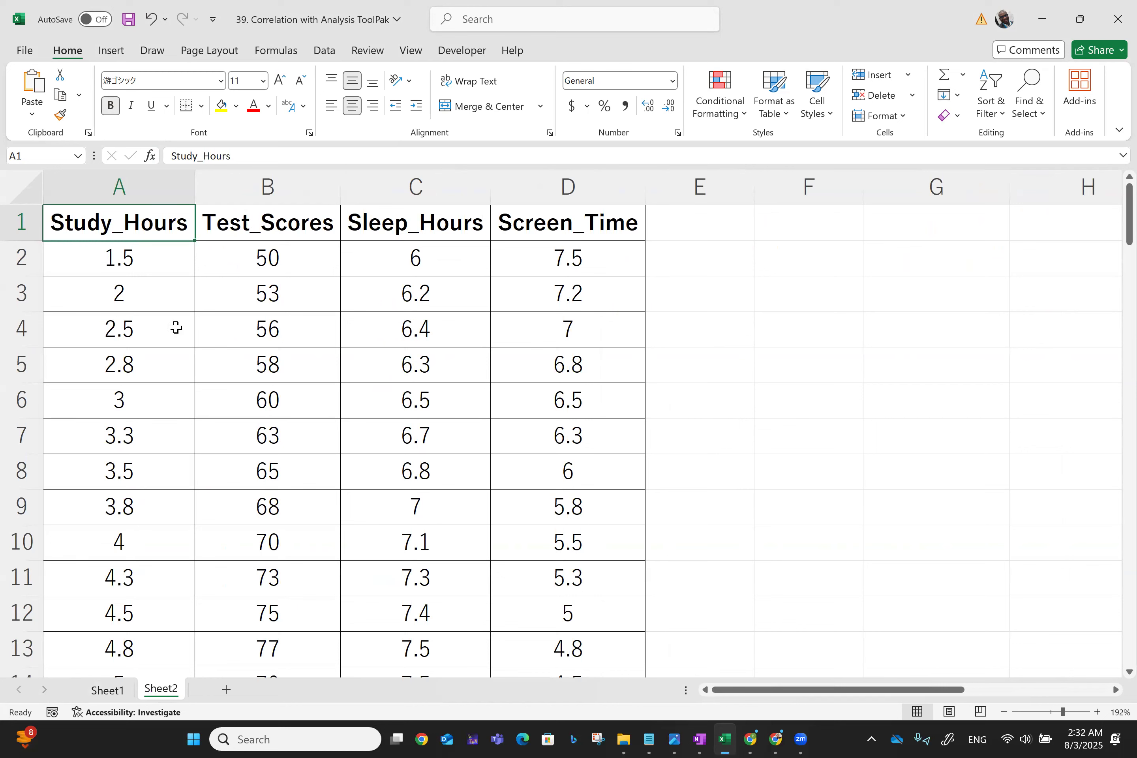
click(321, 54)
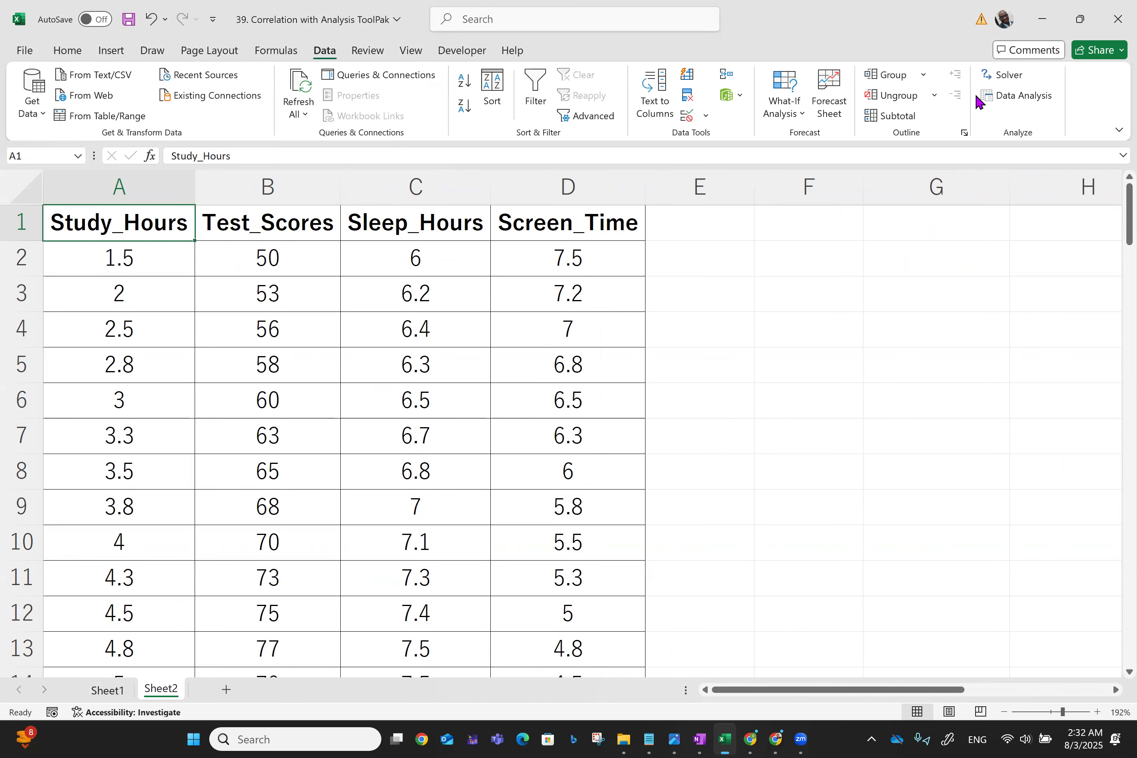
click(1026, 99)
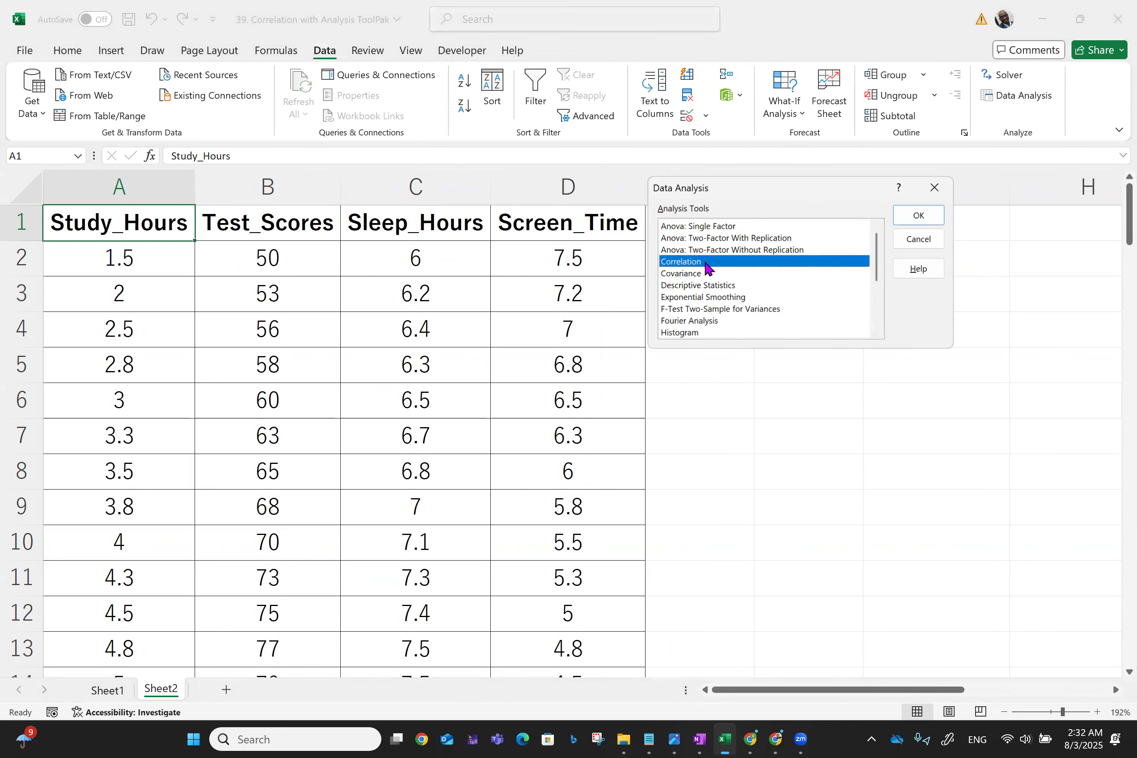
click(918, 225)
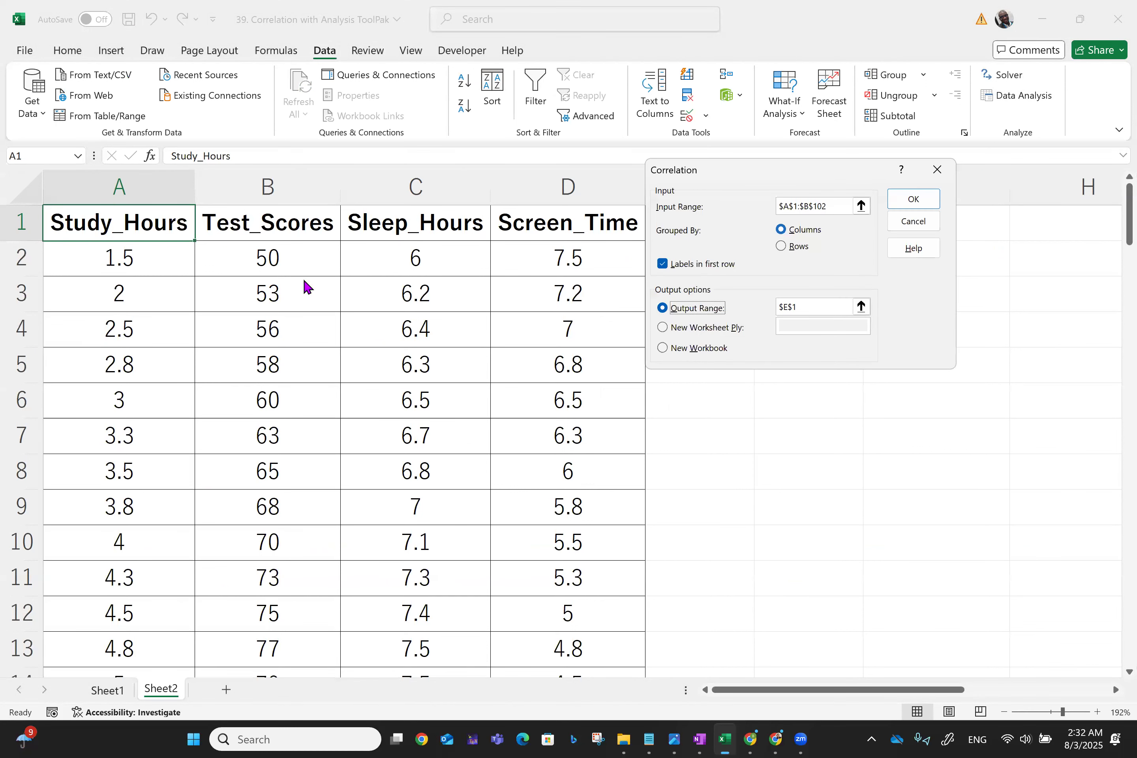
click(843, 205)
key(BackSpace)
key(BackSpace)
key(BackSpace)
key(BackSpace)
key(BackSpace)
key(BackSpace)
key(BackSpace)
key(BackSpace)
key(BackSpace)
key(BackSpace)
key(BackSpace)
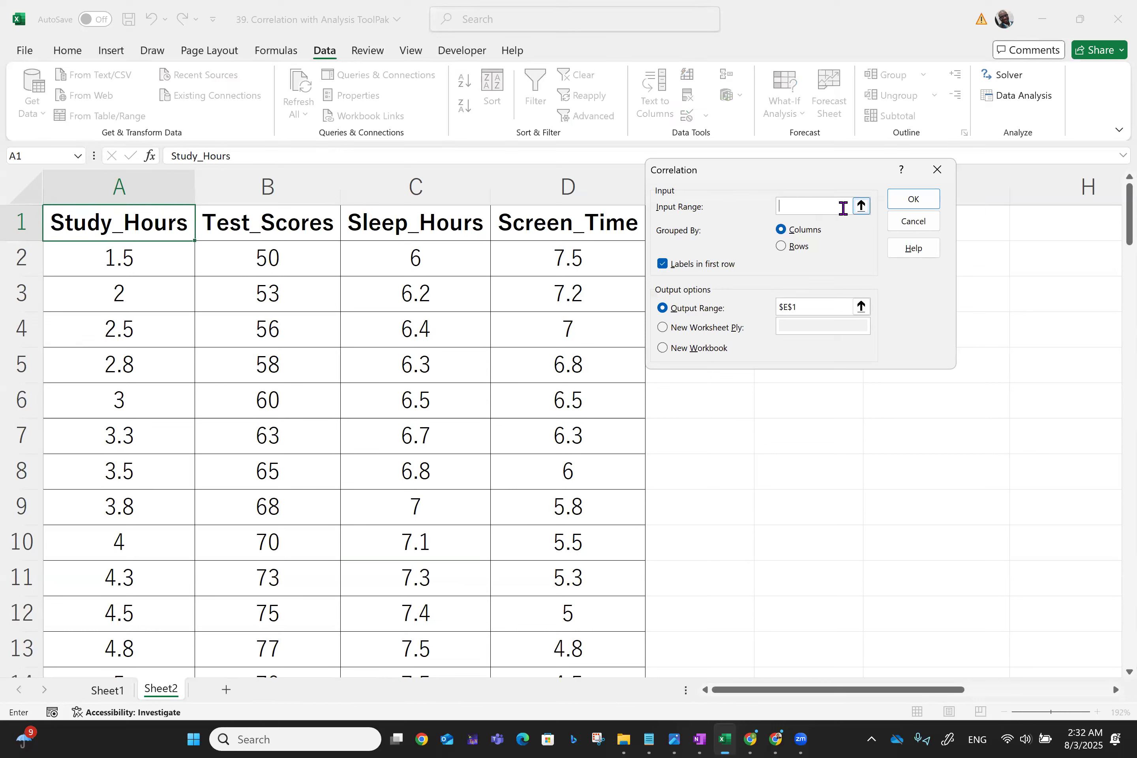
click(119, 221)
key(shift+Right)
key(shift+Right)
key(shift+Right)
key(shift+Down)
key(shift+Down)
key(shift+Down)
key(shift+Down)
key(shift+Down)
key(shift+Down)
key(shift+Down)
key(shift+Down)
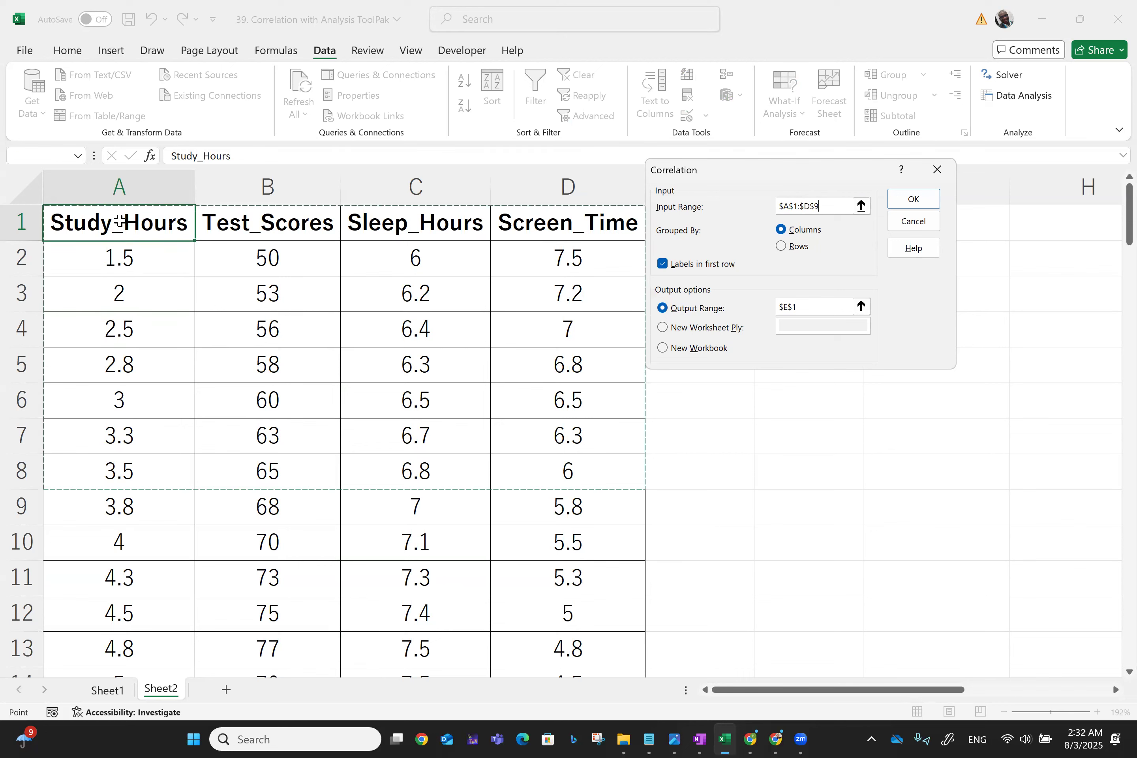
key(shift+Down)
key(shift+Down)
key(shift+Down)
key(shift+Down)
key(shift+Down)
key(shift+Down)
key(shift+Down)
key(shift+Down)
key(shift+Down)
key(shift+Down)
key(shift+Down)
key(shift+Down)
key(shift+Down)
key(shift+Down)
key(shift+Down)
key(shift+Down)
key(shift+Down)
key(shift+Down)
key(shift+Down)
key(shift+Down)
key(shift+Down)
key(shift+Down)
key(shift+Down)
key(shift+Down)
key(shift+Down)
key(shift+Down)
key(shift+Down)
key(shift+Down)
key(shift+Down)
key(shift+Down)
key(shift+Down)
key(shift+Down)
key(shift+Down)
key(shift+Down)
key(shift+Down)
key(shift+Down)
key(shift+Down)
key(shift+Down)
key(shift+Down)
key(shift+Down)
key(shift+Up)
key(shift+Up)
key(shift+Up)
key(shift+Up)
key(shift+Up)
key(shift+Up)
key(shift+Up)
key(shift+Up)
key(shift+Up)
key(shift+Up)
key(shift+Up)
key(shift+Up)
key(shift+Up)
key(shift+Up)
key(shift+Up)
key(shift+Up)
key(shift+Up)
key(shift+Up)
key(shift+Up)
key(shift+Up)
key(shift+Down)
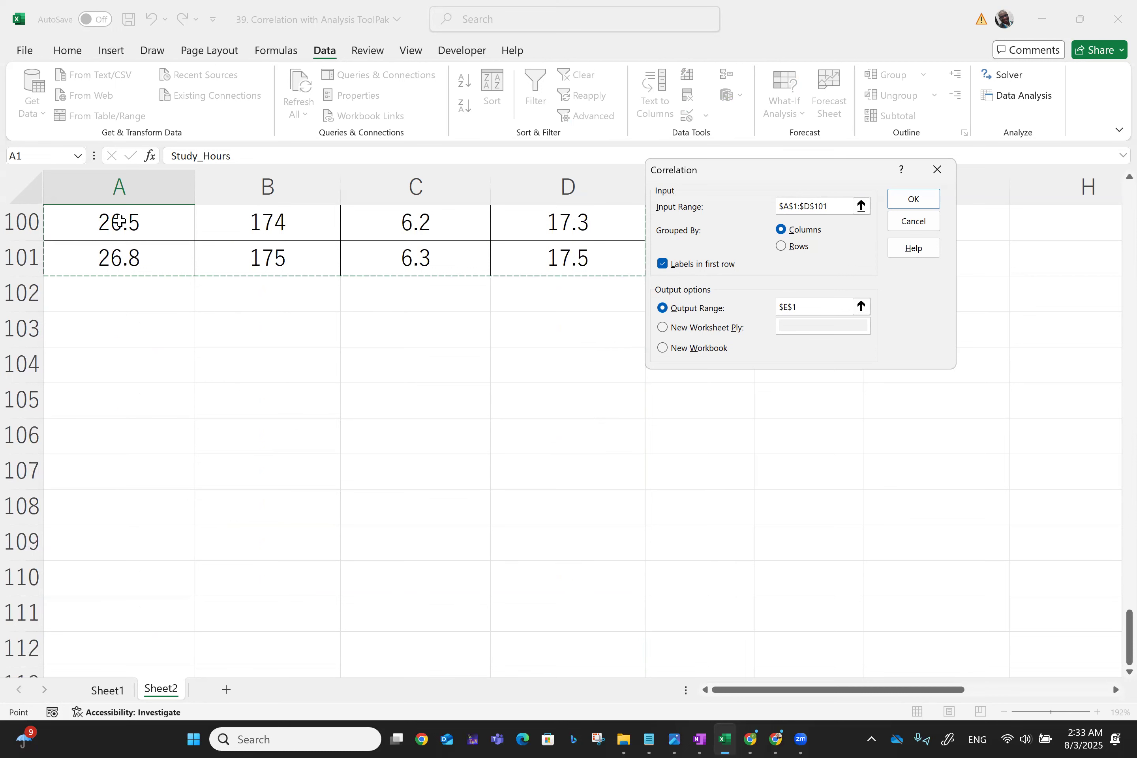
scroll(198, 450, up, 20)
scroll(198, 449, up, 8)
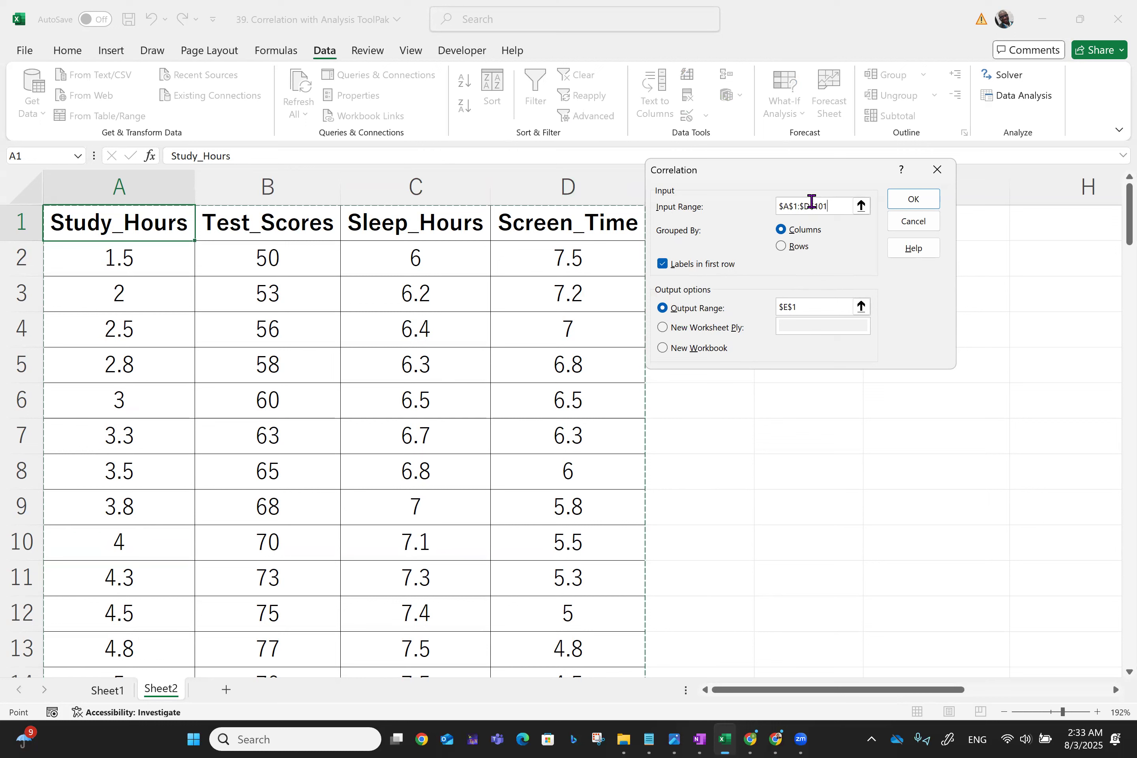
- Change the output range to $G$1 and run the correlation
click(788, 307)
key(Left)
key(Right)
key(Right)
key(BackSpace)
key(BackSpace)
key(BackSpace)
key(BackSpace)
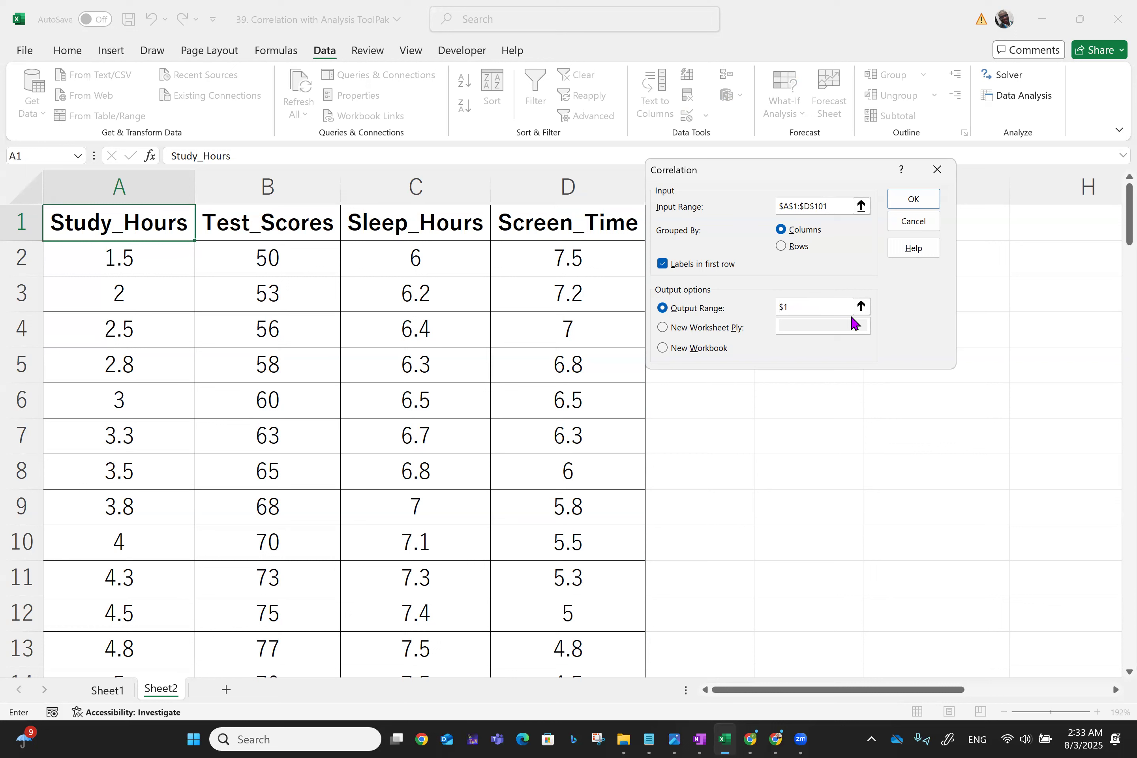
text($G)
click(920, 208)
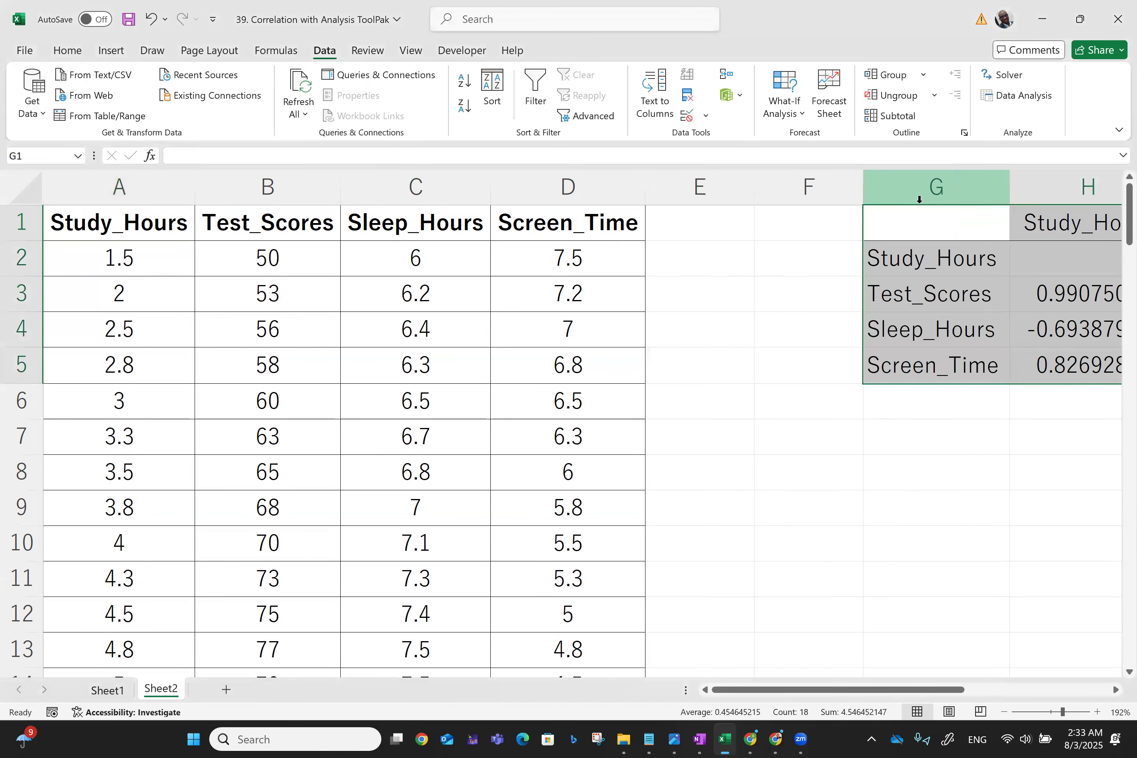
scroll(920, 199, right, 5)
scroll(920, 199, left, 2)
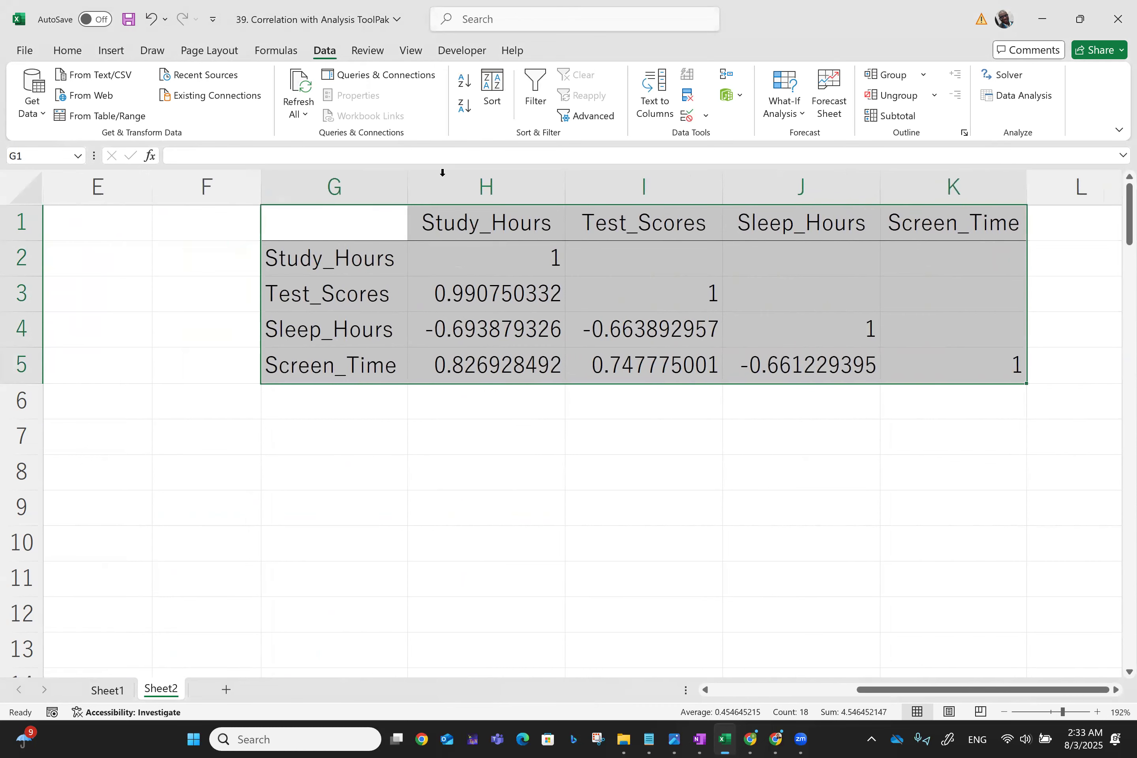
drag(413, 182, 413, 182)
click(724, 188)
click(1028, 183)
click(789, 426)
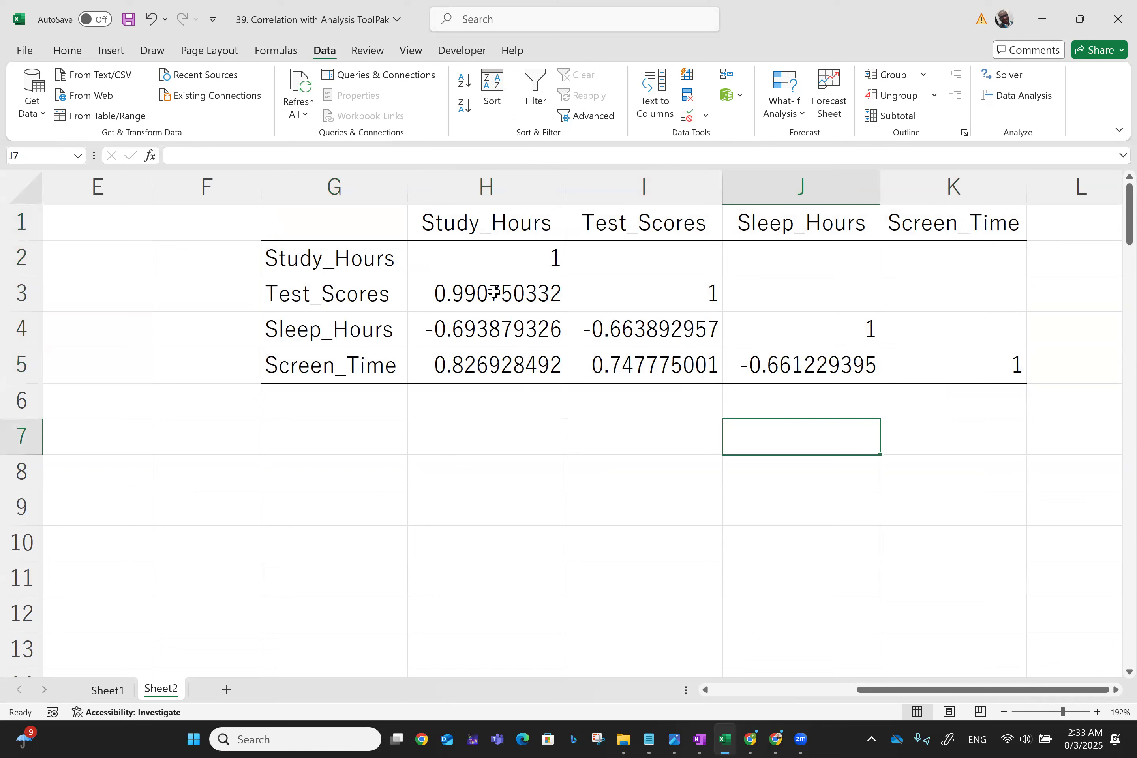
- Fill the Study_Hours correlation cells H3, H4 and H5 on Sheet2 with yellow
click(494, 292)
click(67, 51)
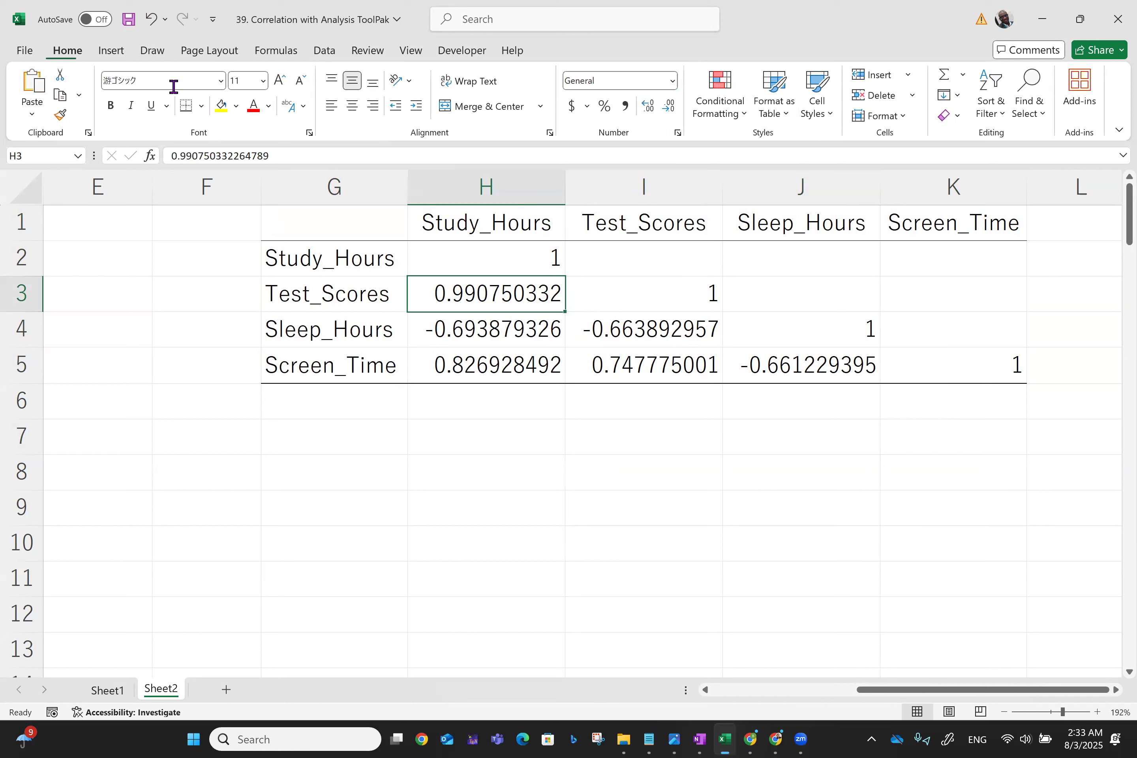
click(220, 111)
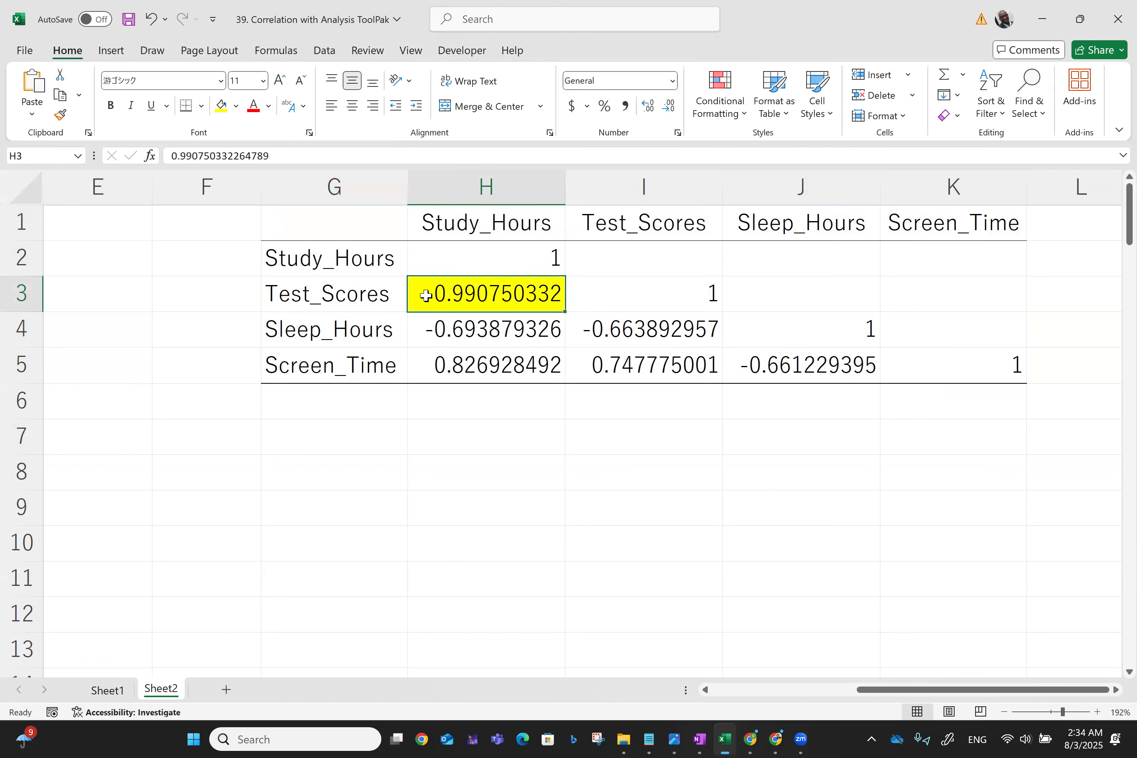
click(436, 330)
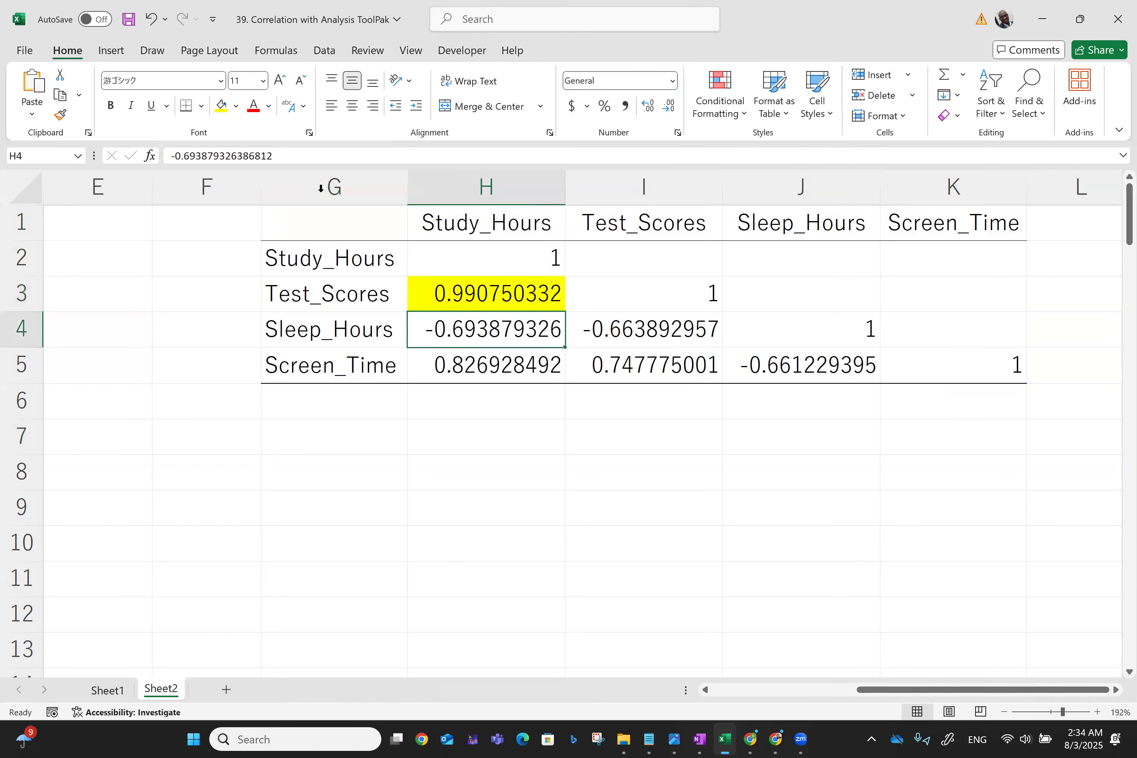
click(221, 108)
click(490, 375)
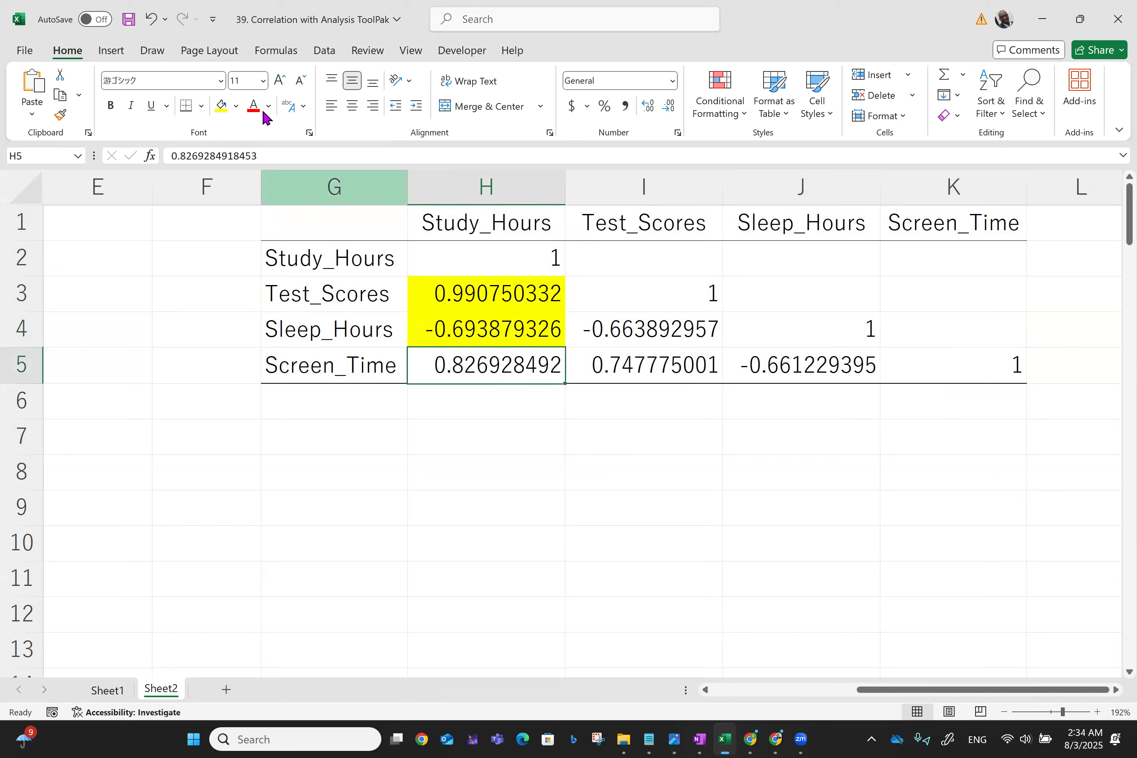
click(220, 109)
- Fill the remaining off-diagonal correlation cells I4, I5 and J5 with yellow
click(632, 330)
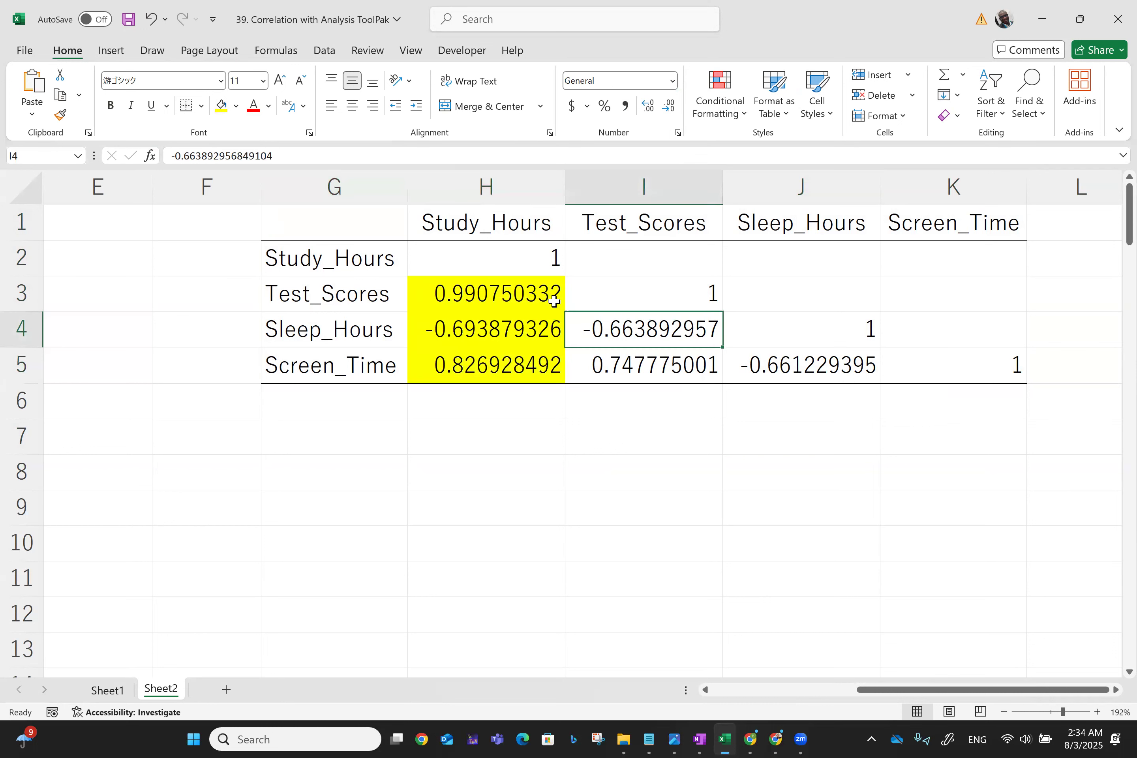
click(222, 108)
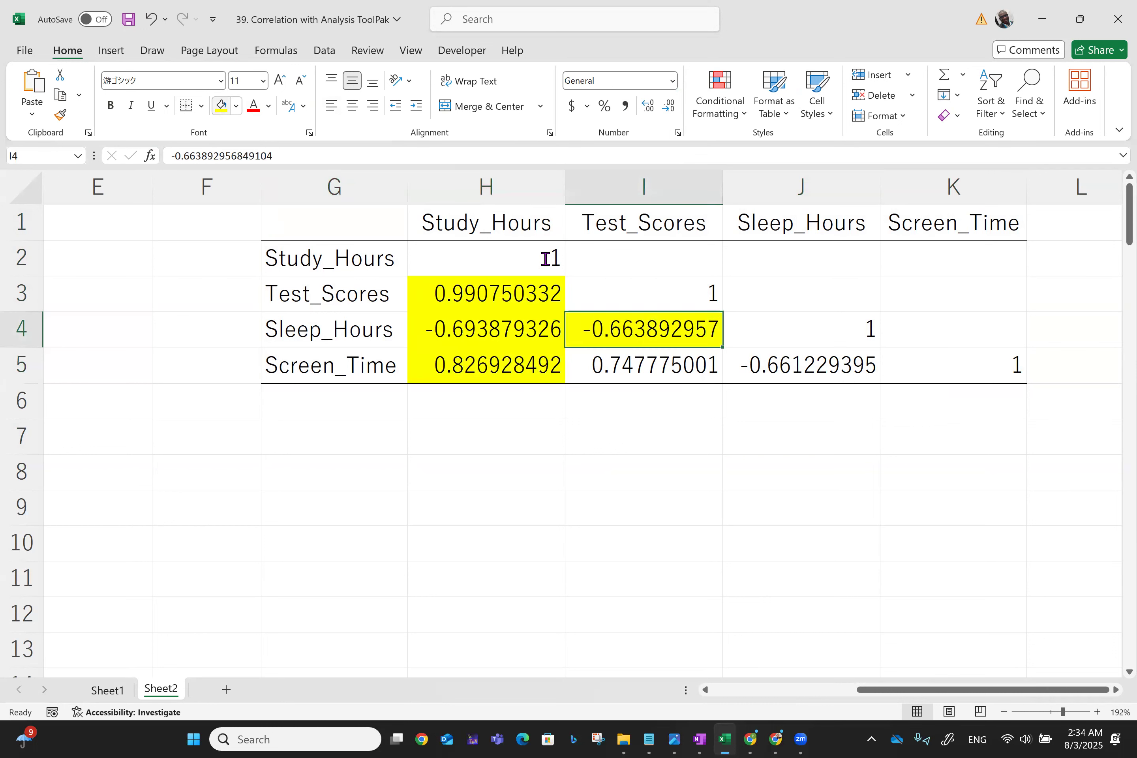
click(629, 363)
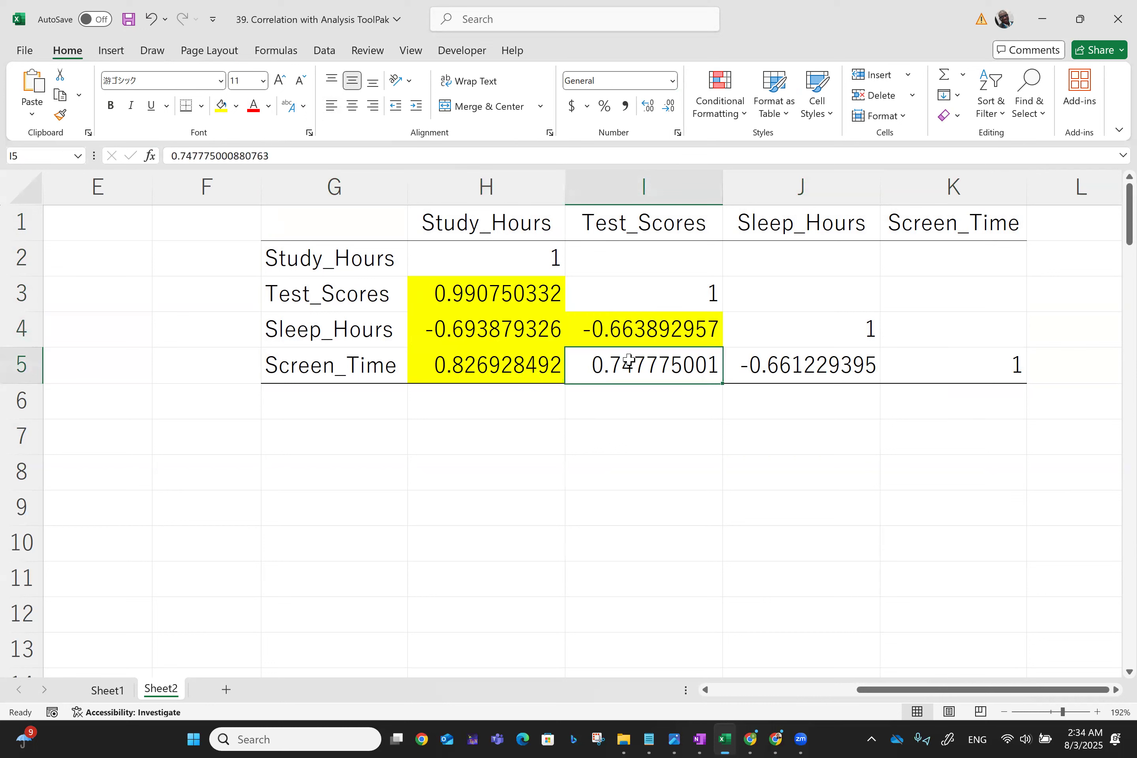
click(221, 109)
click(773, 380)
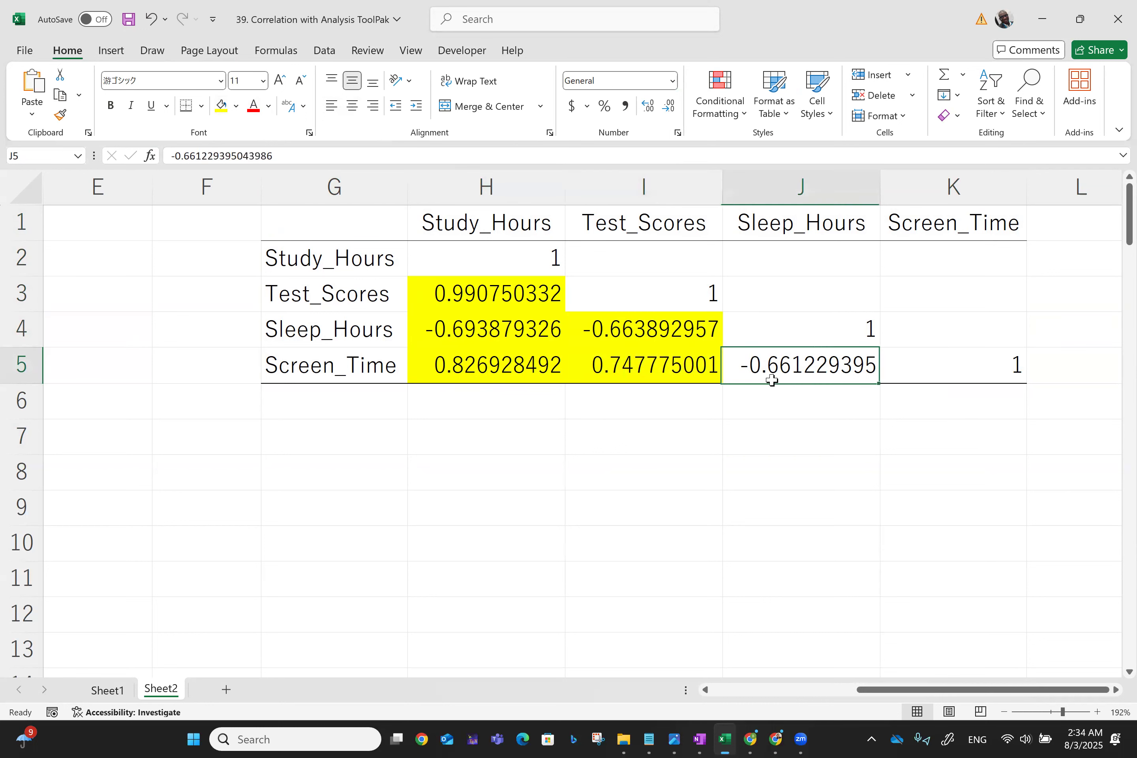
click(221, 108)
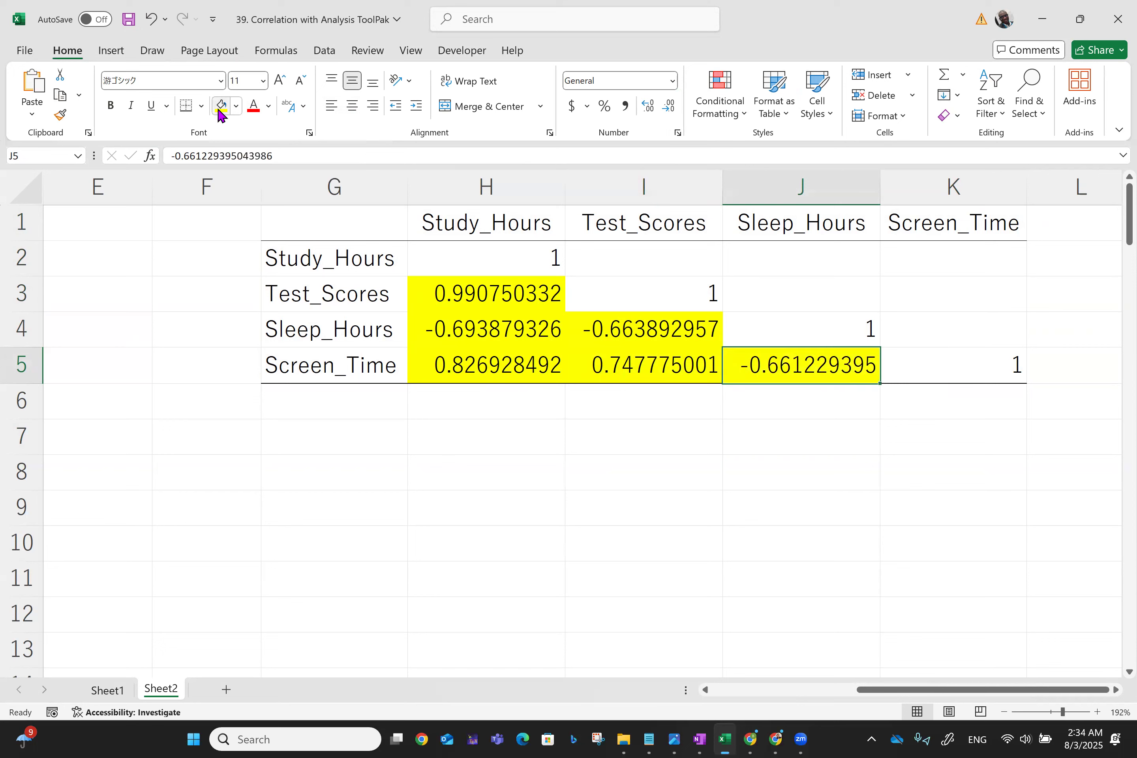
click(494, 476)
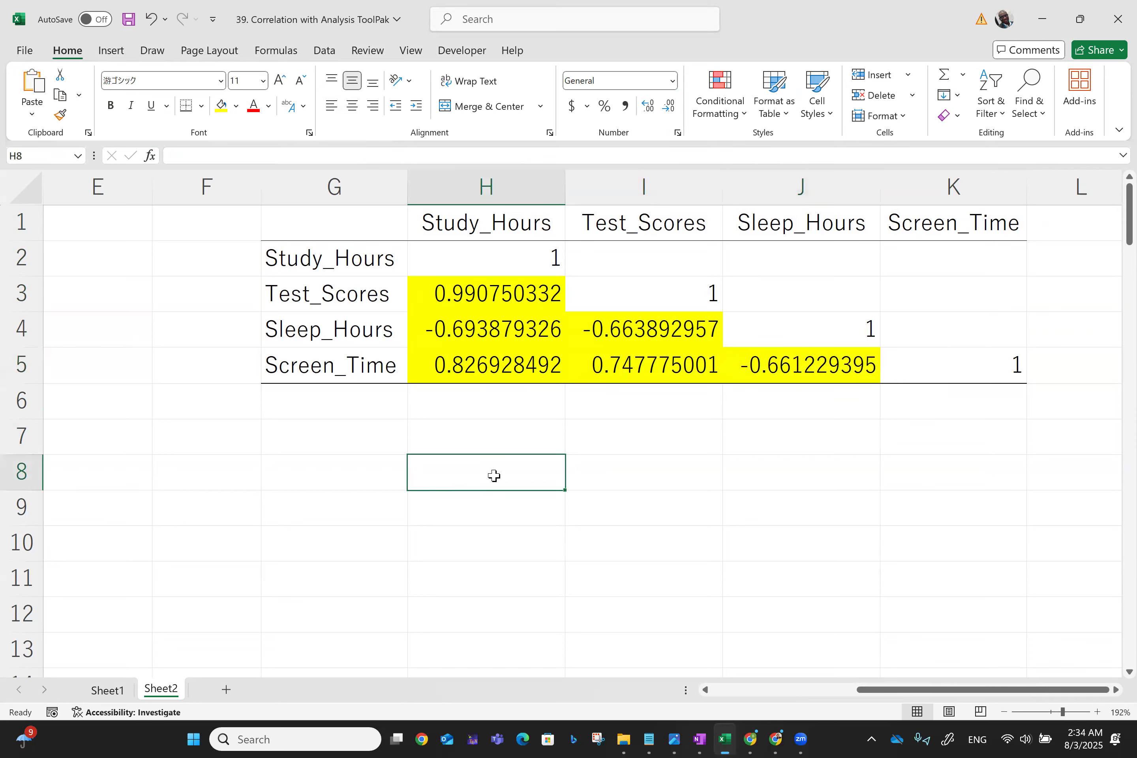
- Examine each highlighted correlation coefficient in the matrix alongside the source data columns
click(485, 301)
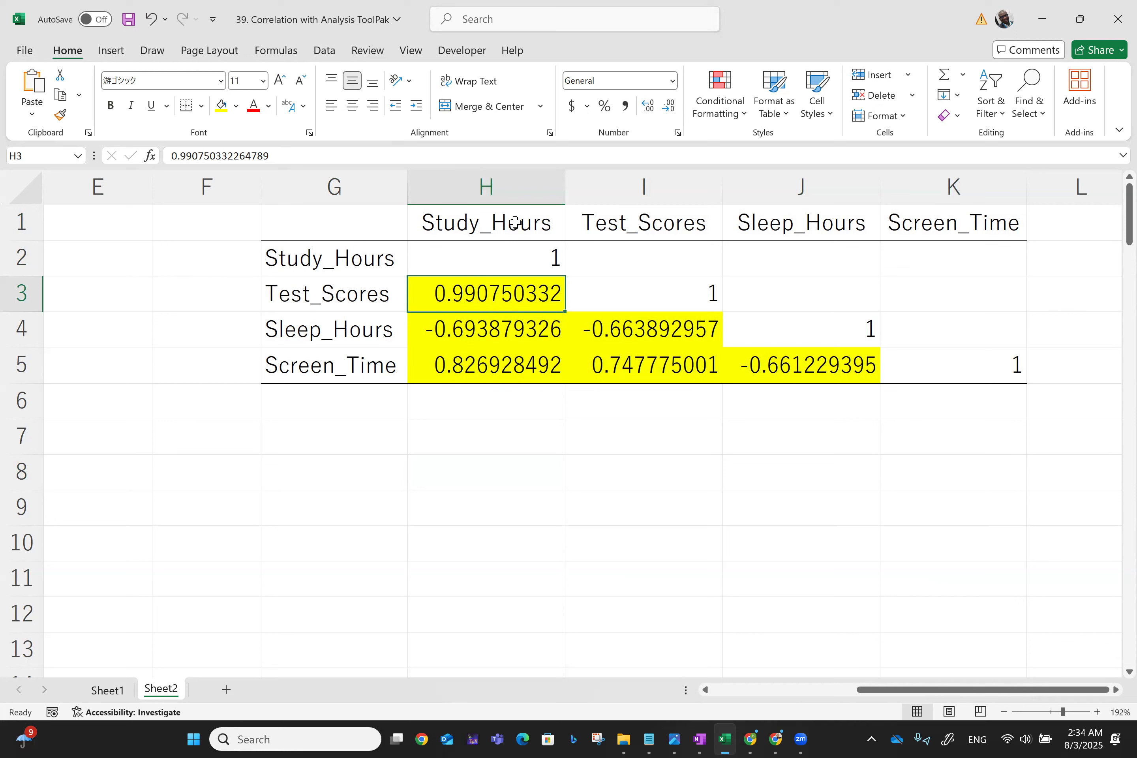
click(434, 342)
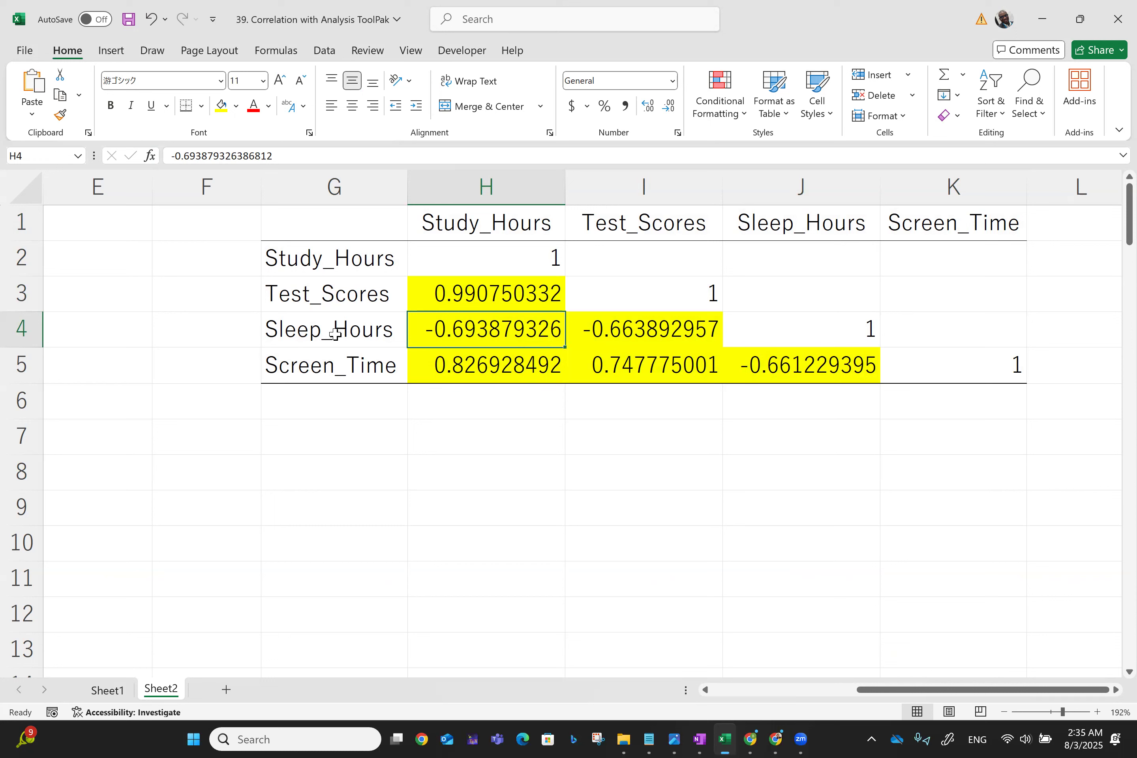
click(639, 318)
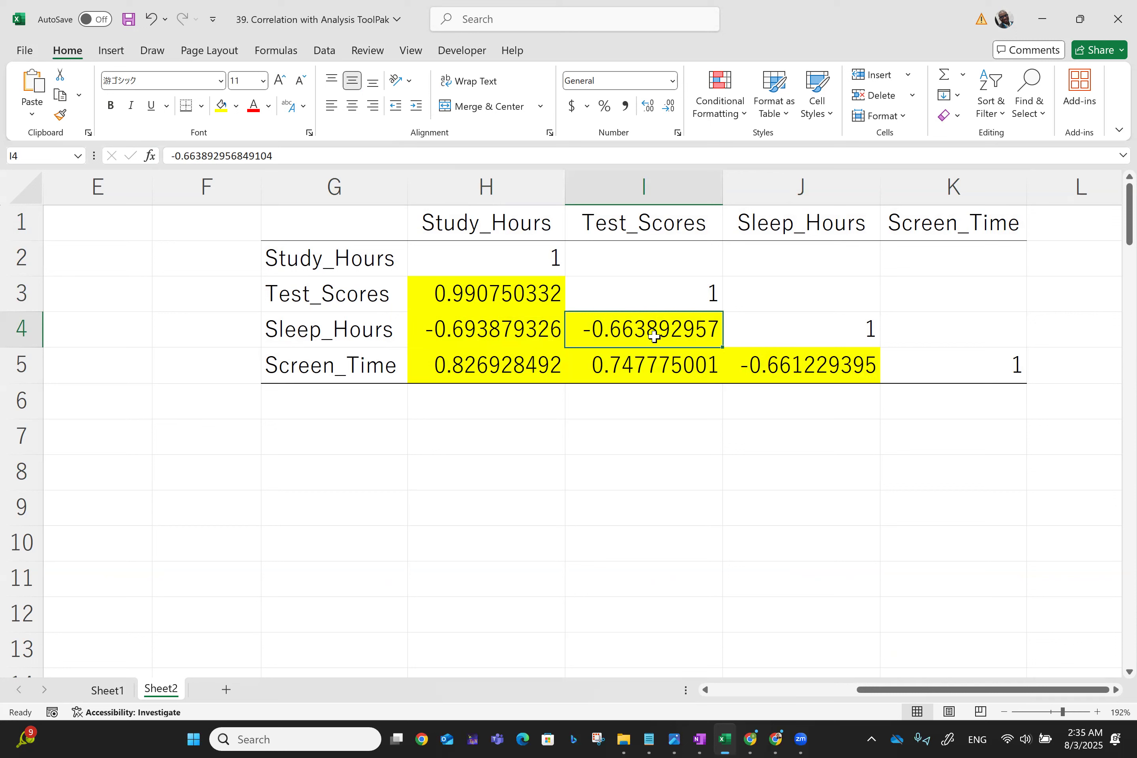
drag(654, 336, 439, 370)
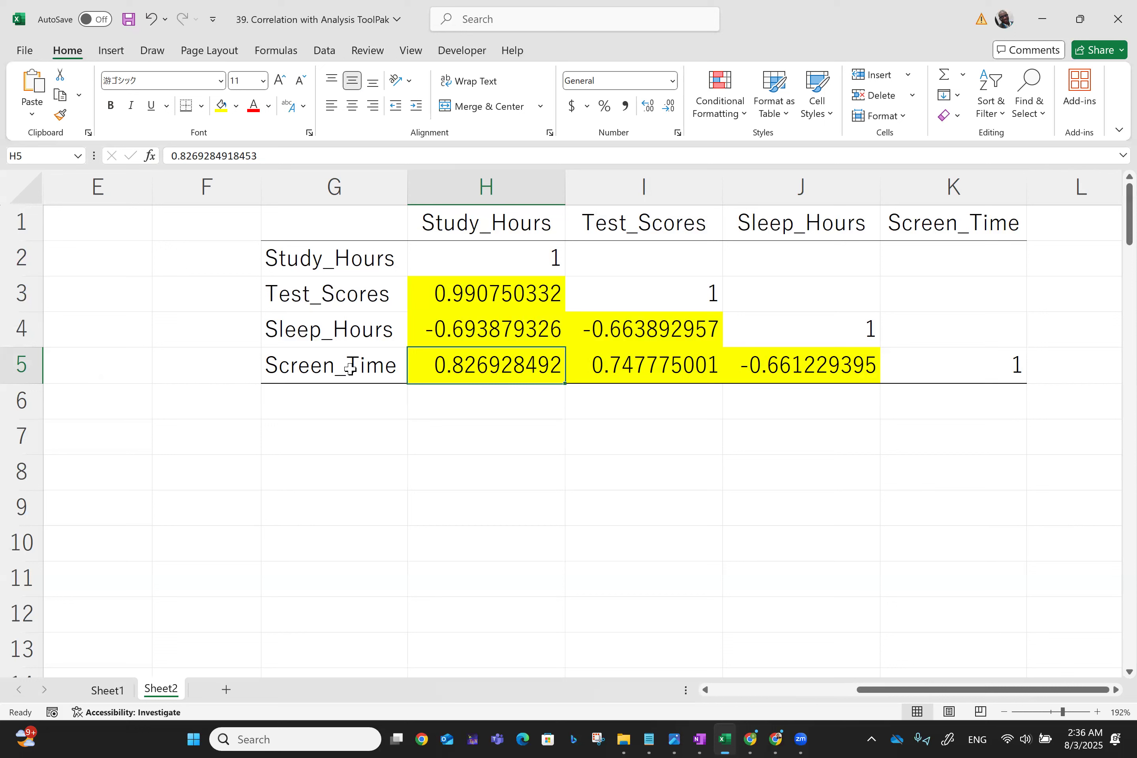
click(663, 375)
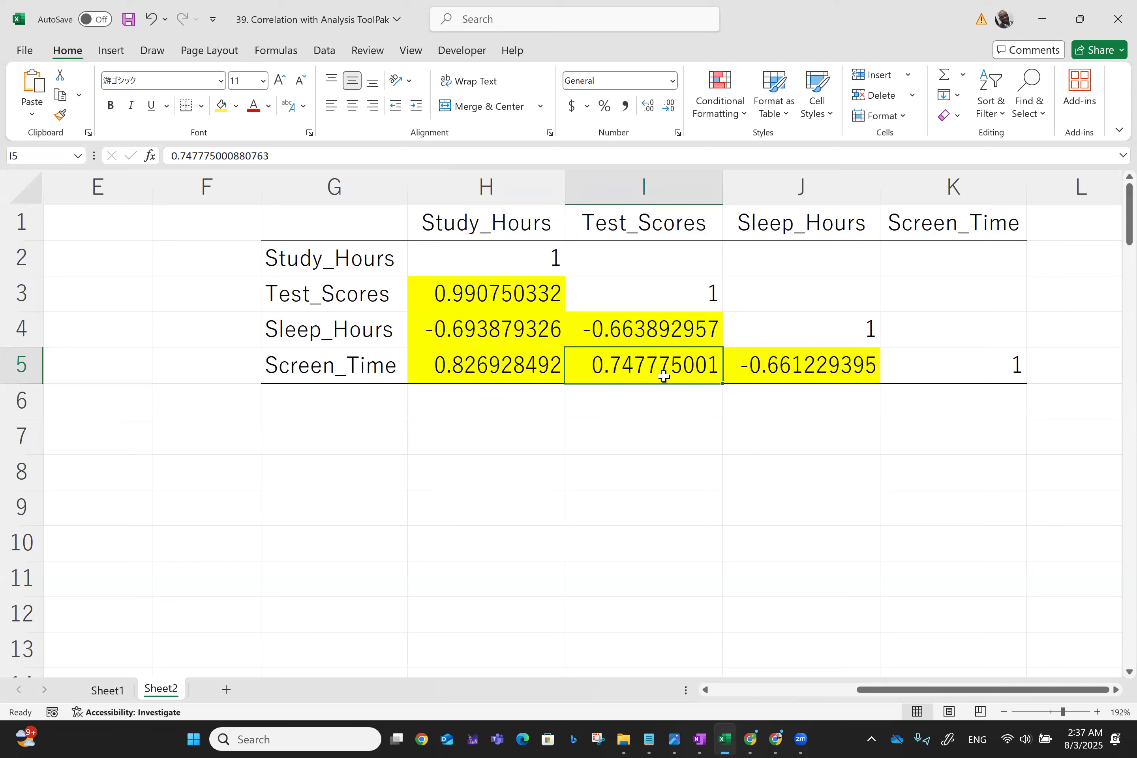
click(800, 376)
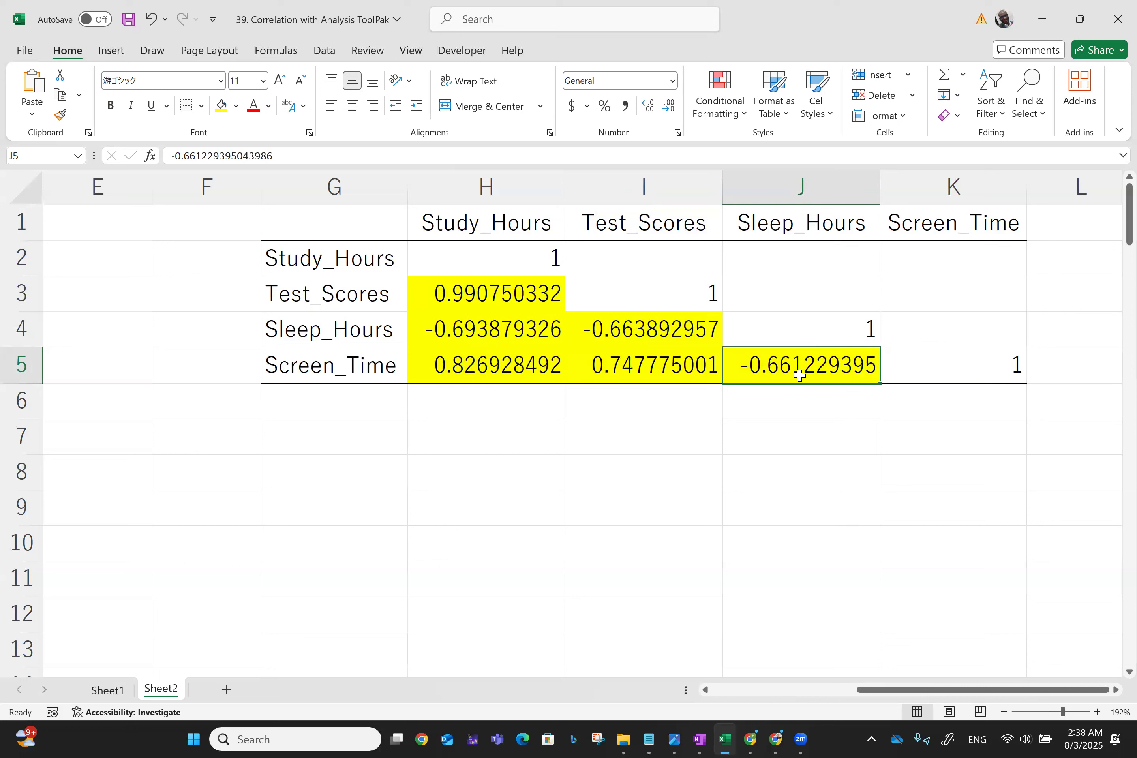
scroll(800, 376, left, 2)
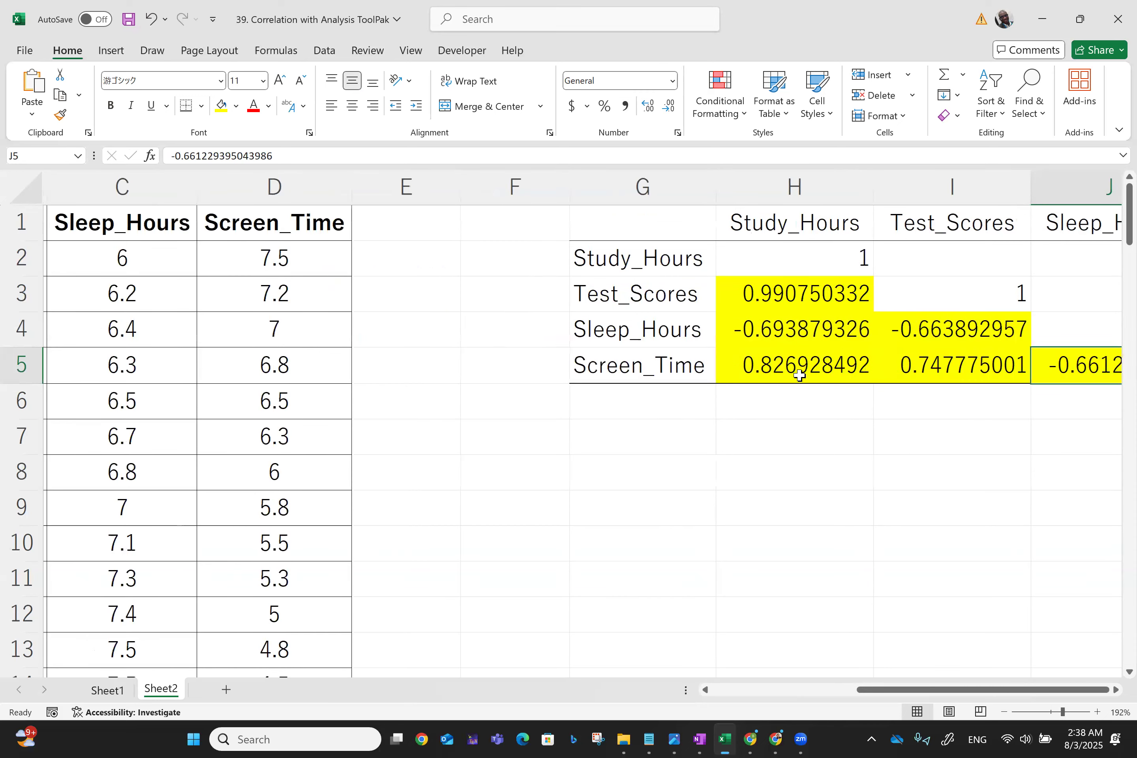
scroll(800, 376, left, 2)
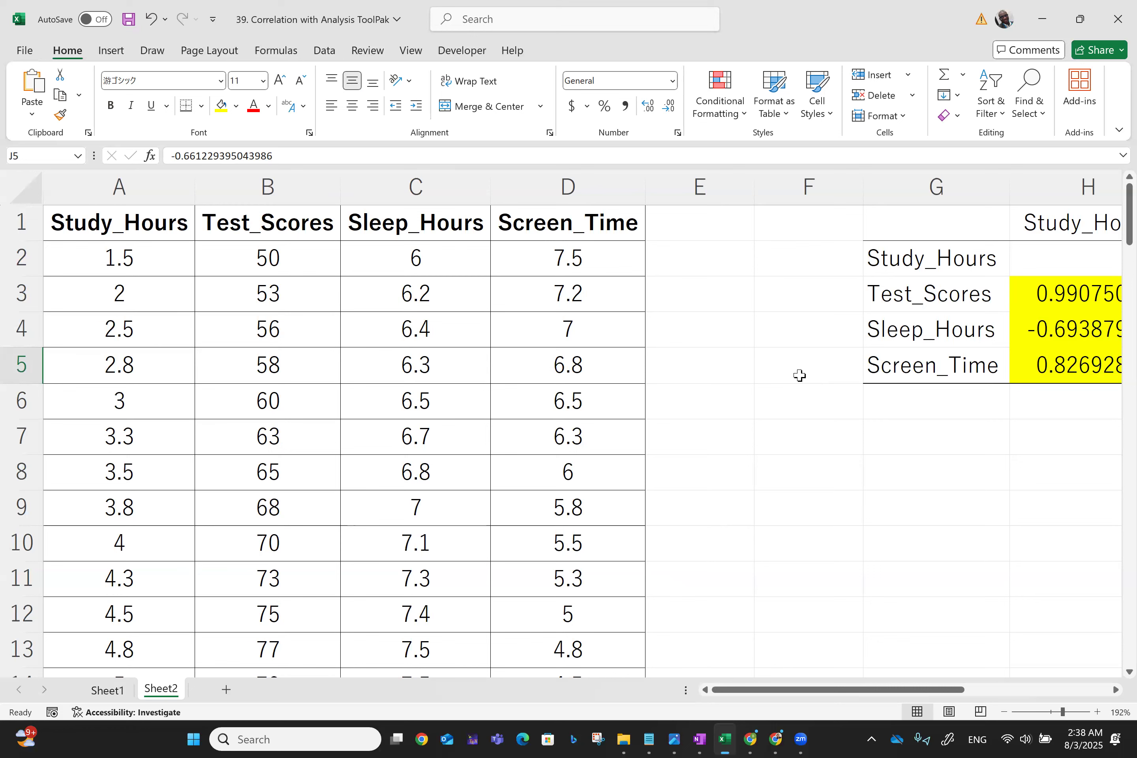
scroll(800, 375, right, 6)
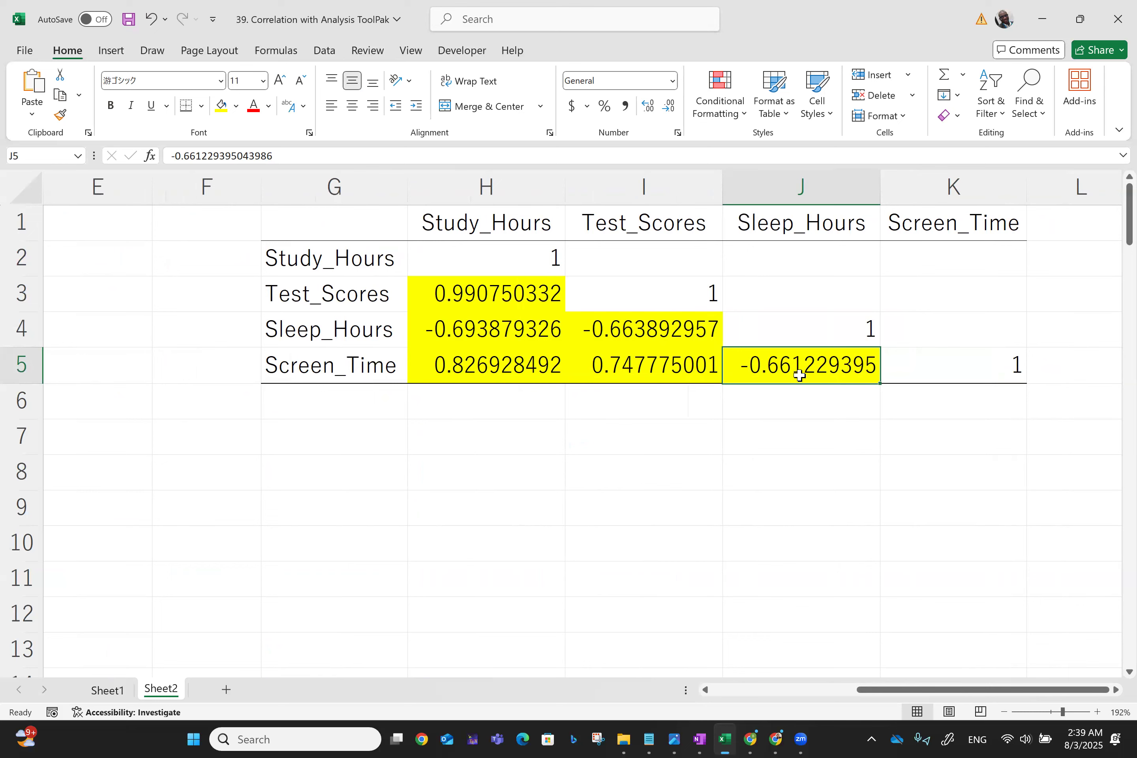
scroll(800, 375, left, 4)
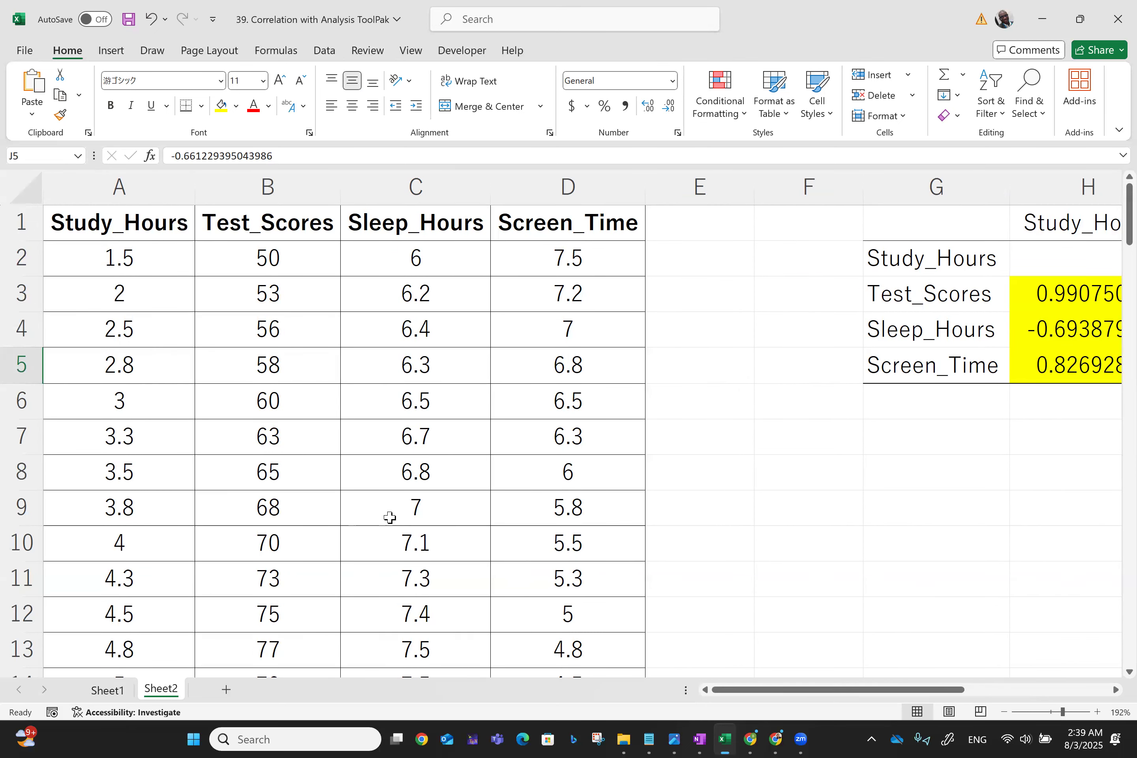
- Switch back to Sheet1 to view its Study_Hours–Test_Scores correlation table
click(105, 692)
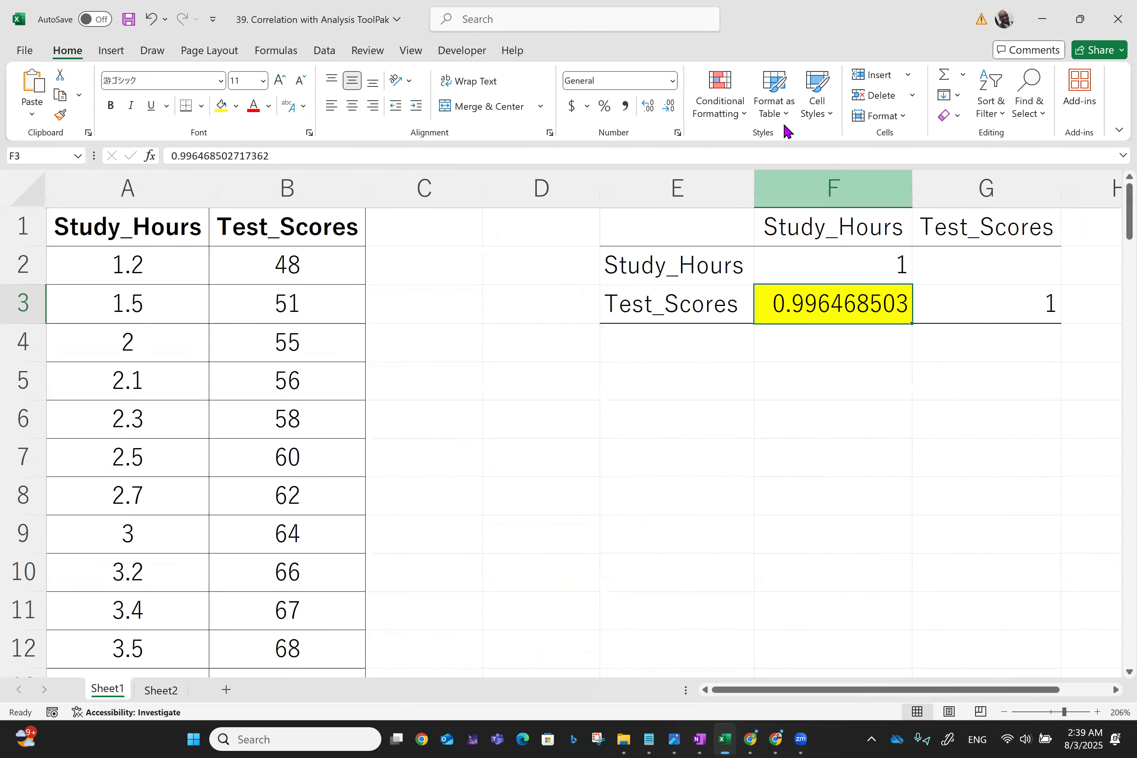
click(851, 81)
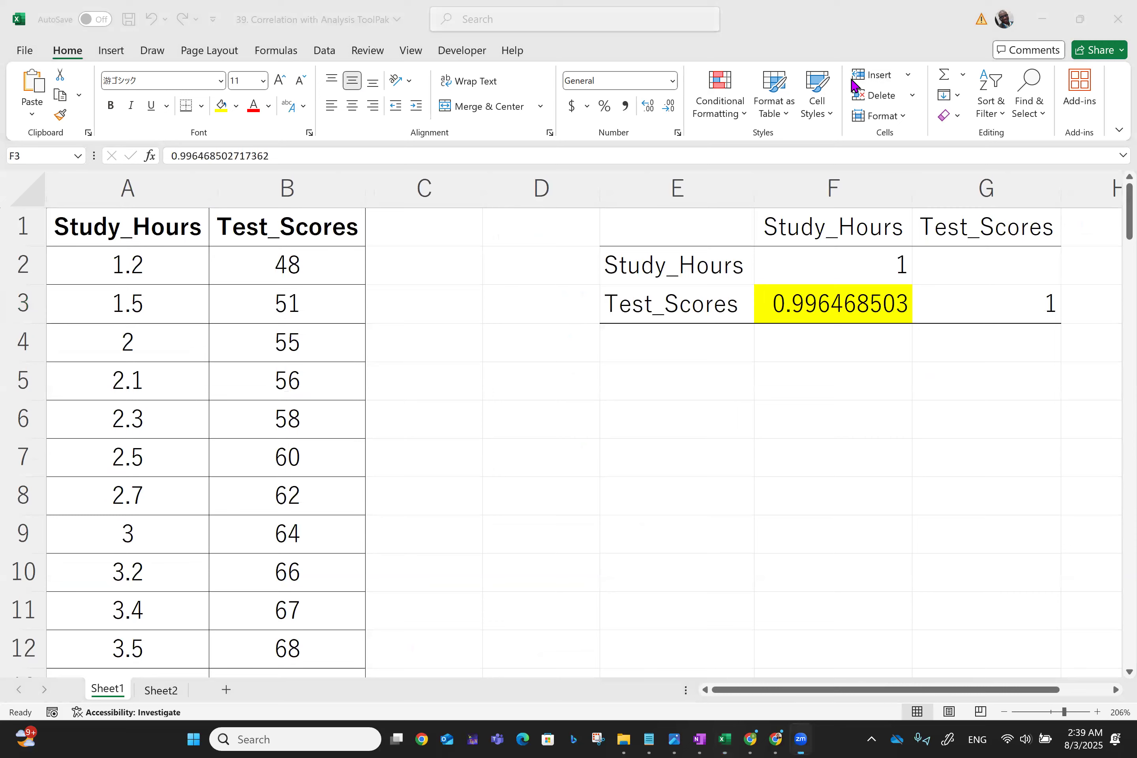